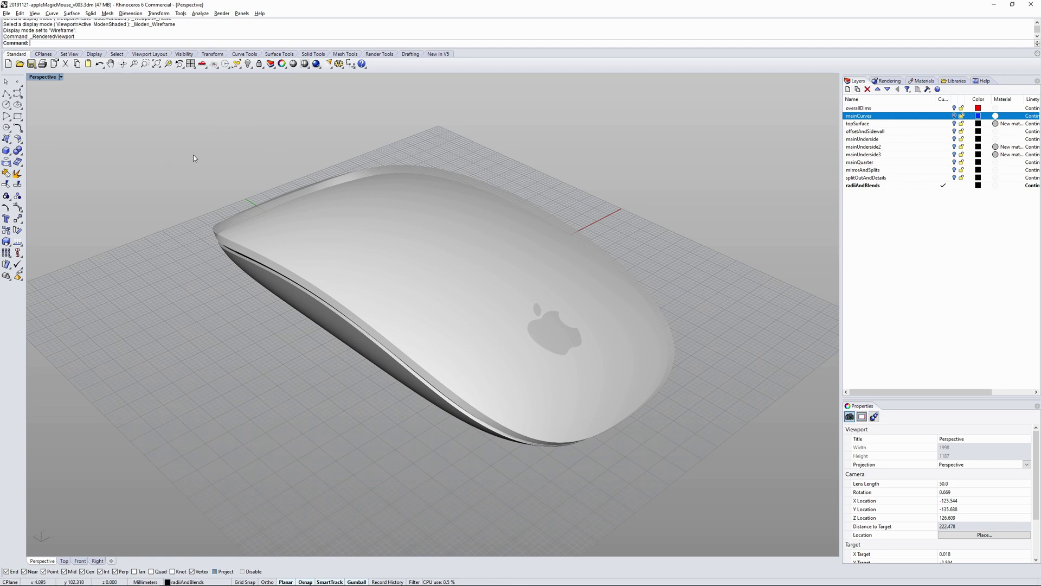
click(200, 14)
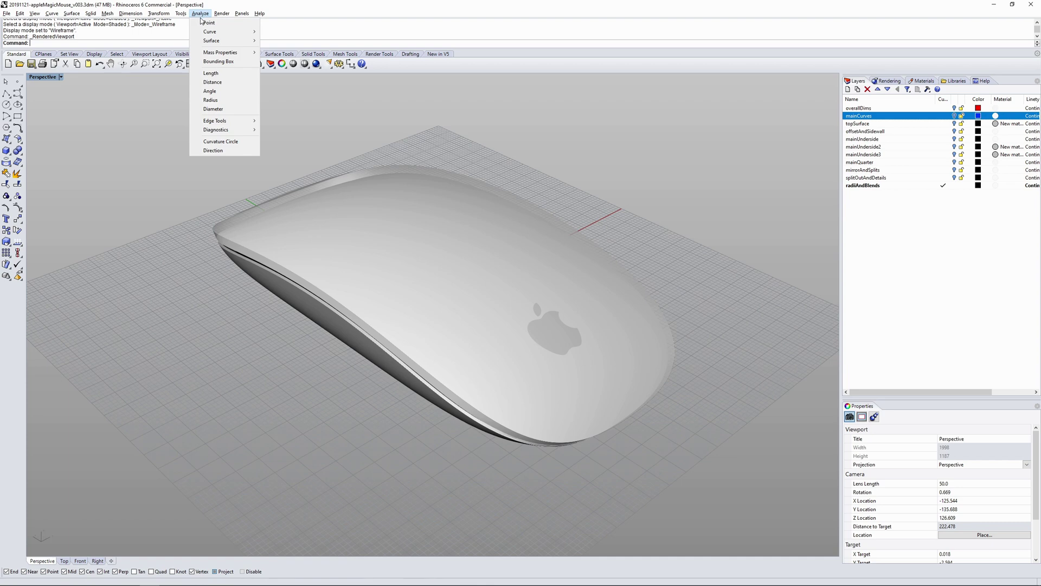
mouse_move(212, 41)
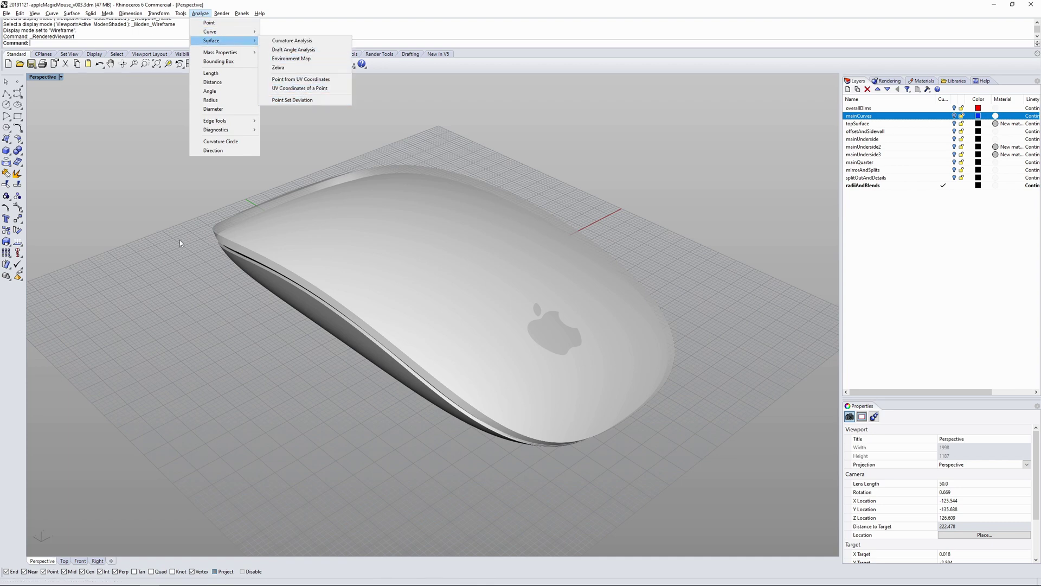
click(145, 247)
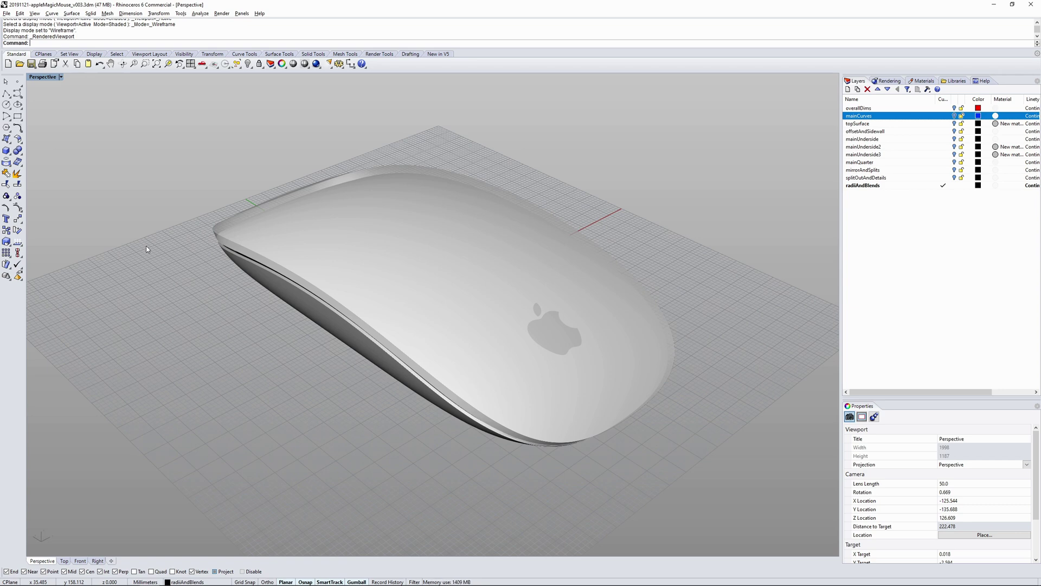
Switch the perspective viewport from Rendered to Shaded display mode
mouse_move(372, 280)
right_down()
mouse_move(470, 262)
mouse_move(323, 279)
mouse_move(439, 304)
mouse_move(445, 249)
mouse_move(567, 302)
mouse_move(531, 255)
mouse_move(488, 259)
mouse_move(635, 286)
mouse_move(571, 320)
mouse_move(507, 297)
mouse_move(507, 263)
mouse_move(510, 274)
right_up()
middle_click(589, 215)
click(609, 210)
shift+right_drag(562, 250, 585, 254)
Make overallDims the current layer and turn off the radiiAndBlends layer
click(943, 108)
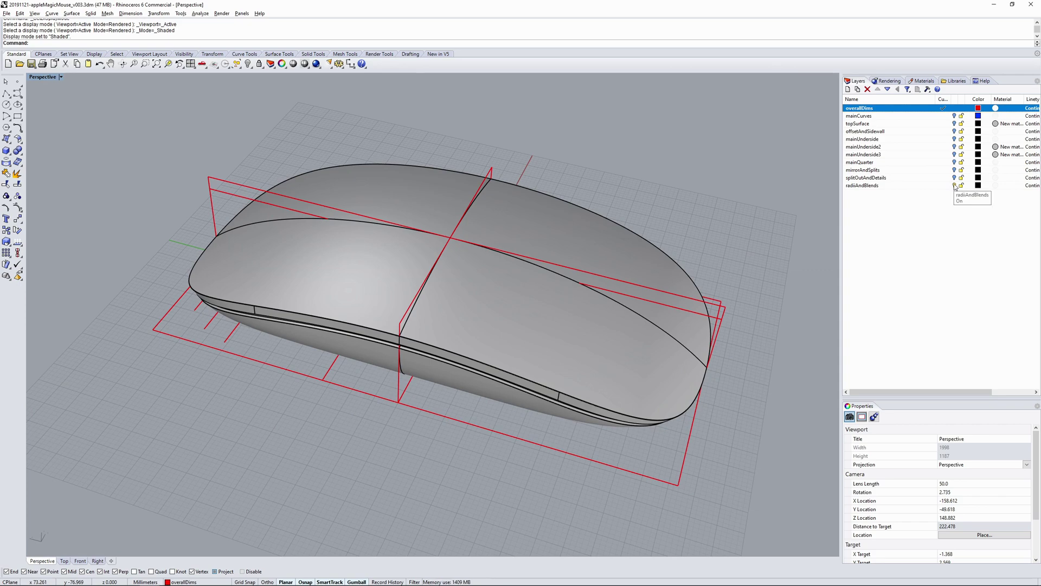
click(954, 186)
right_drag(504, 261, 415, 300)
Make mainCurves the current layer and turn off the overallDims layer
click(943, 115)
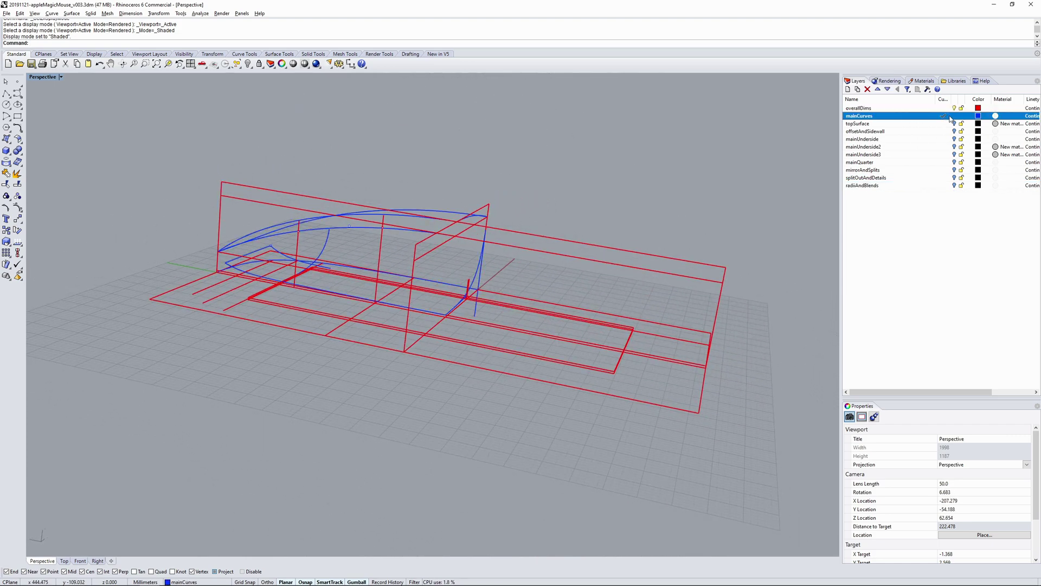
click(954, 110)
click(955, 109)
Show the control points of the sweeping side outline curve of the top, viewing them from several angles
right_drag(588, 228, 481, 235)
click(491, 207)
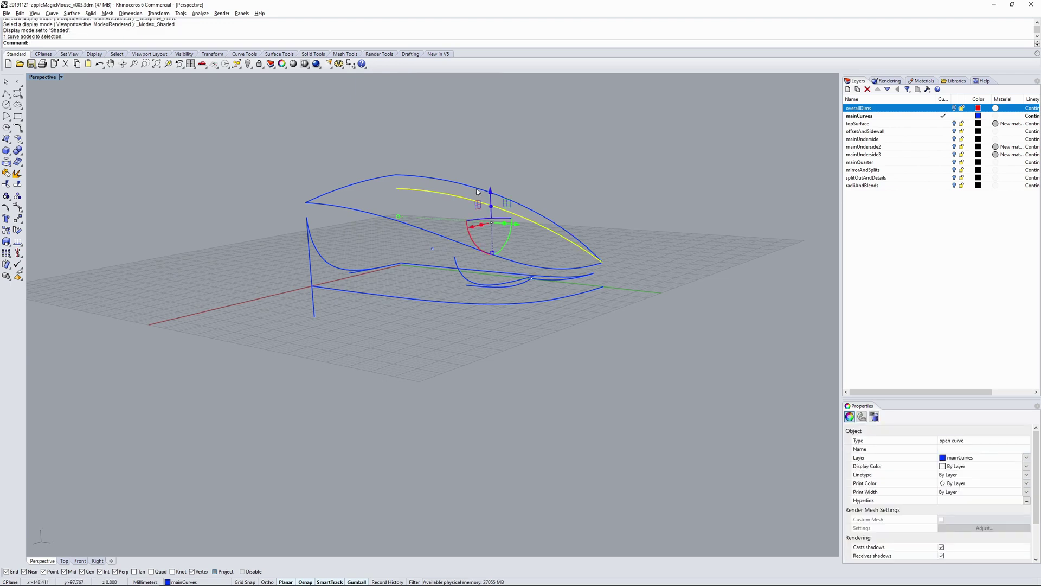
right_drag(467, 206, 429, 234)
click(408, 246)
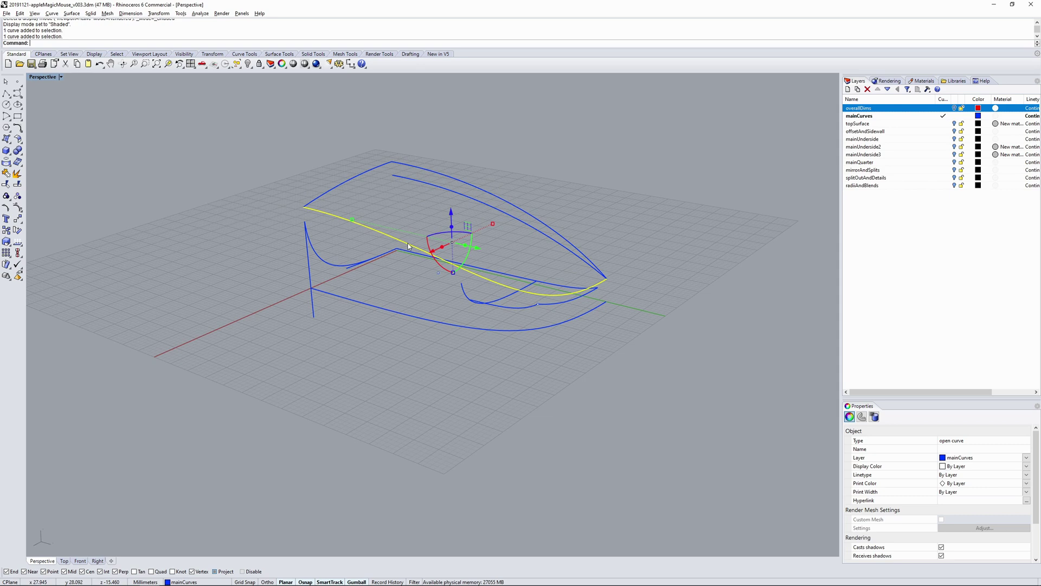
key(F10)
right_drag(477, 276, 438, 238)
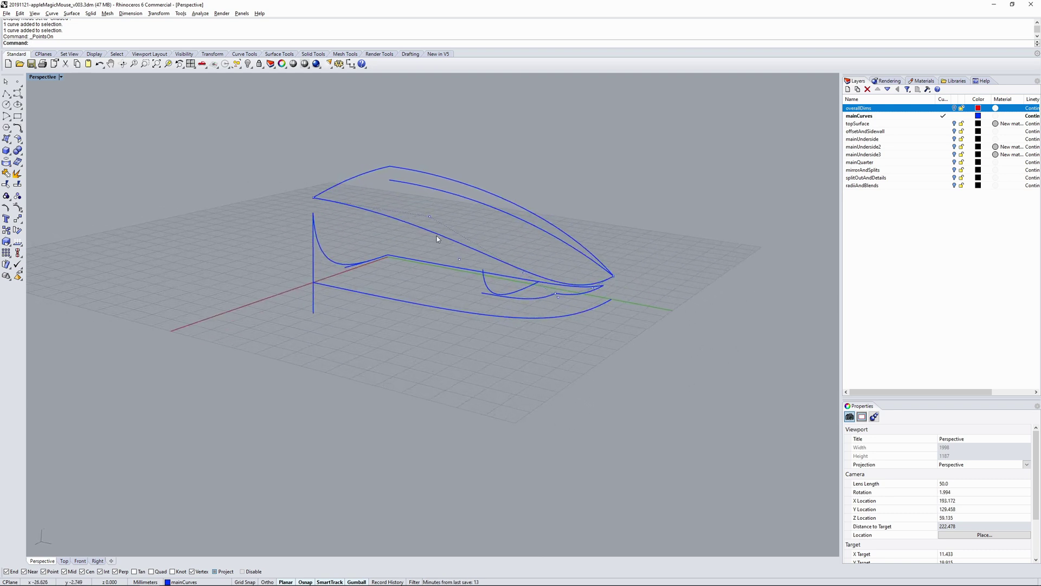
Check the degree and control point count of the side outline curve with the What command
click(437, 238)
text(What)
key(Return)
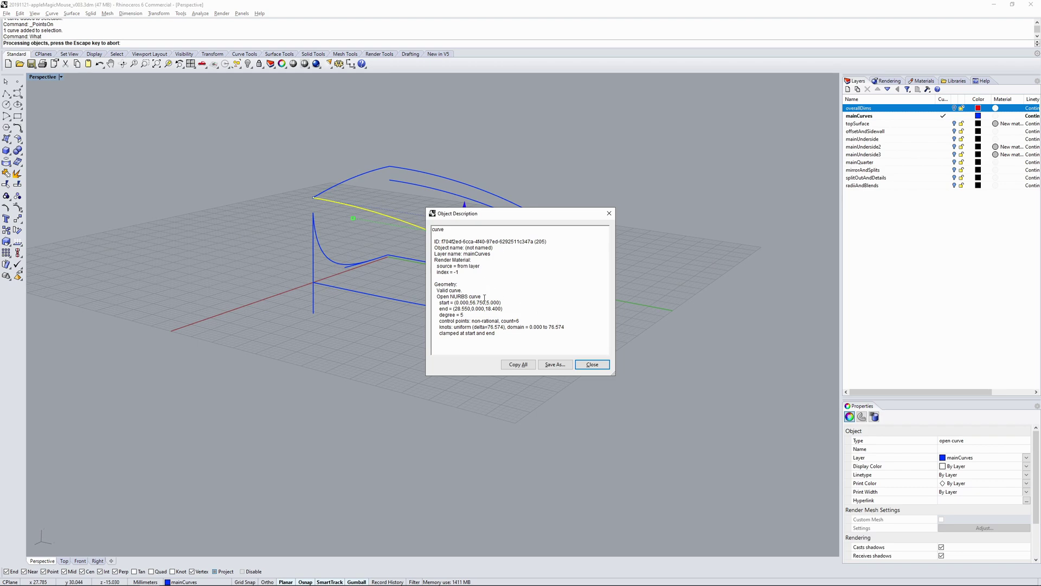
click(593, 365)
Display the side outline curve's control points once more, turn them off, and look over the curve from corner to tip
right_drag(568, 370, 447, 314)
key(F10)
key(F11)
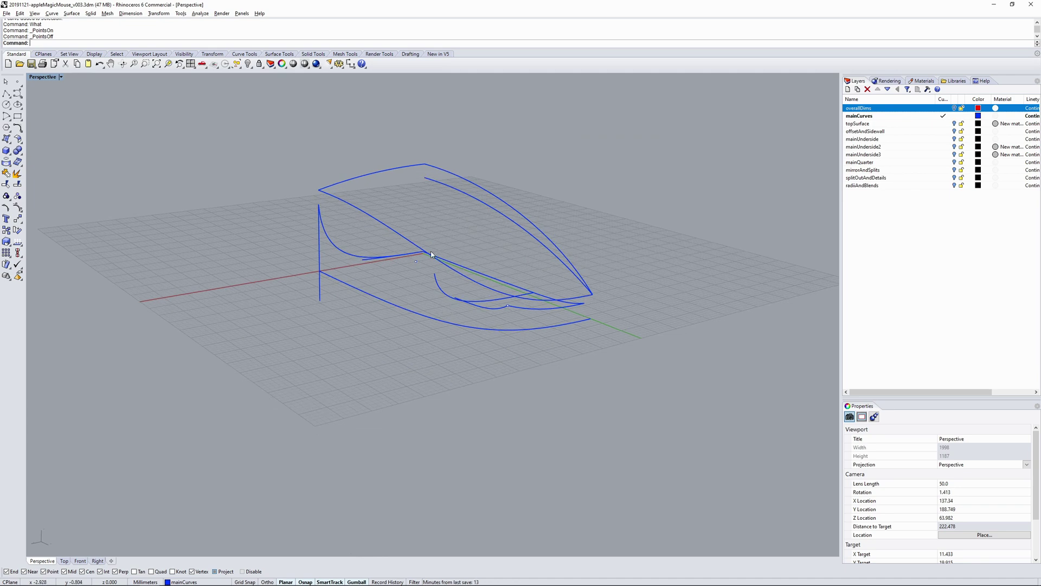
click(380, 223)
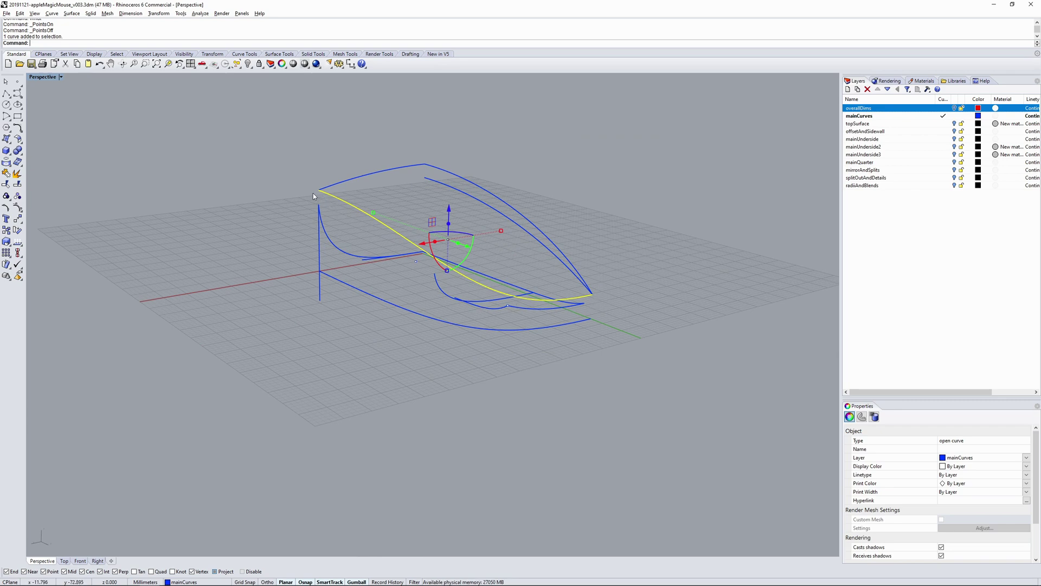
key(Escape)
right_drag(393, 262, 519, 314)
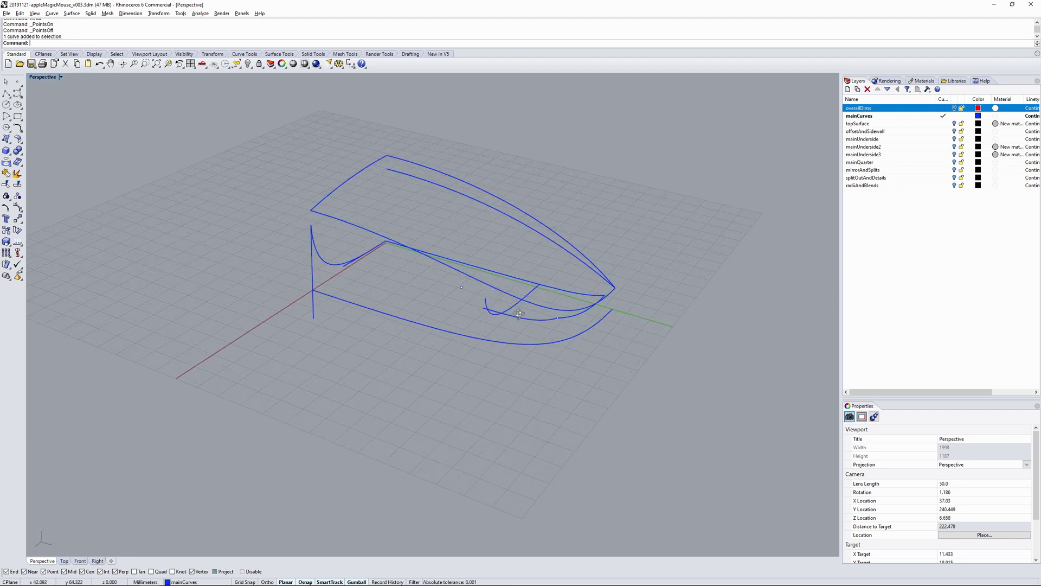
Turn the overallDims layer on to compare the main curves with the dimension lines, and turn it off again
click(954, 108)
right_drag(670, 291, 636, 305)
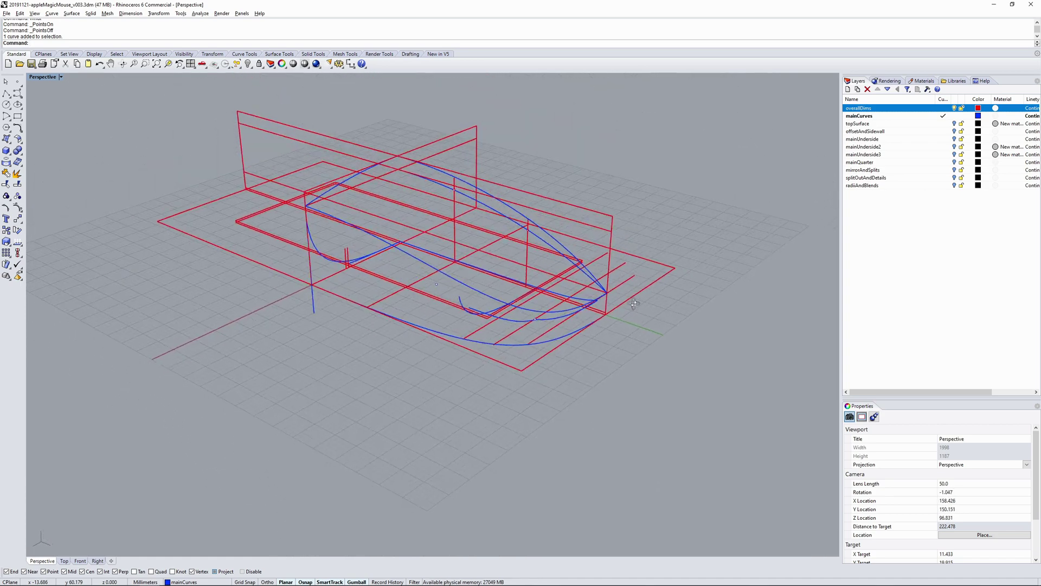
right_drag(747, 296, 750, 304)
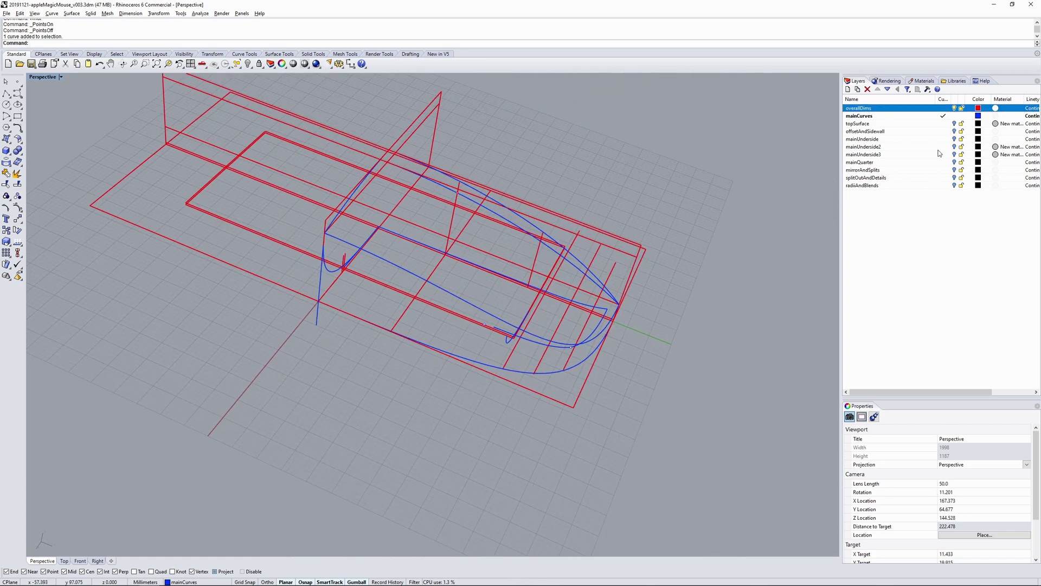
click(954, 108)
Display the topSurface layer against the main curves, and return to mainCurves as current layer with topSurface off
click(955, 124)
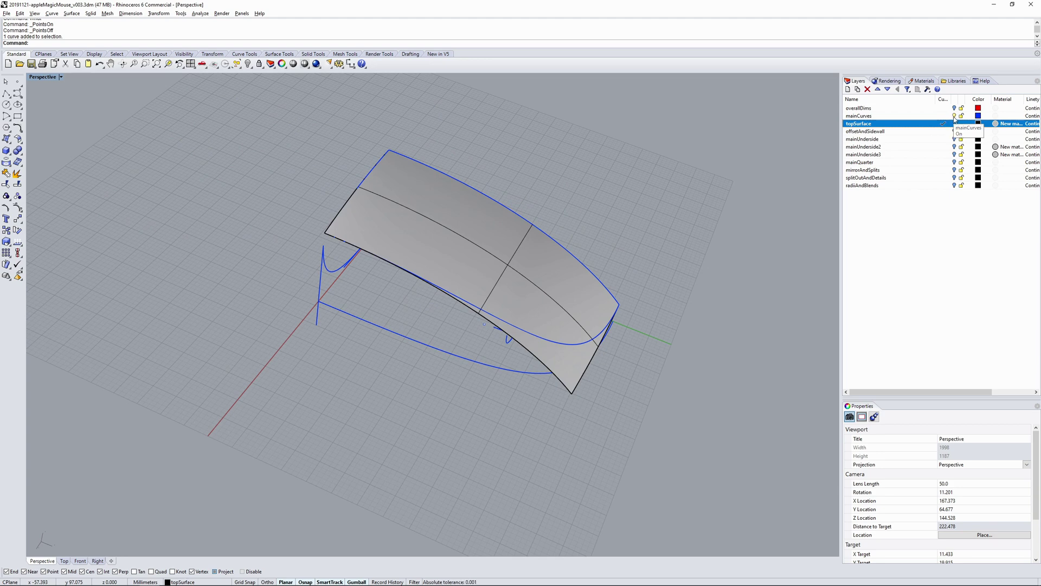
shift+right_drag(563, 344, 585, 331)
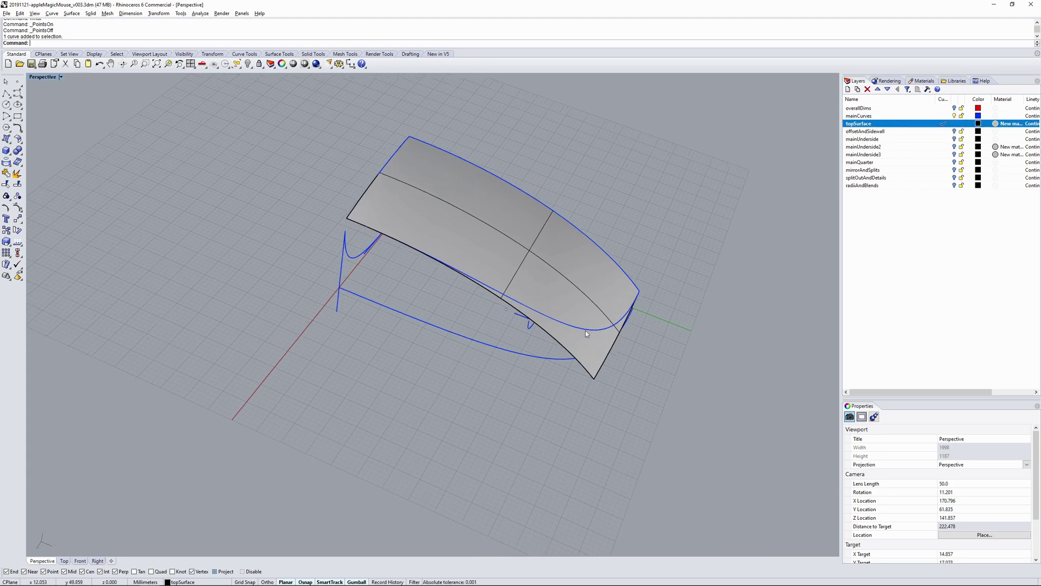
click(944, 116)
click(955, 124)
Isolate the side outline curve by hiding it and swapping hidden and visible objects with HideSwap
right_drag(515, 317, 503, 275)
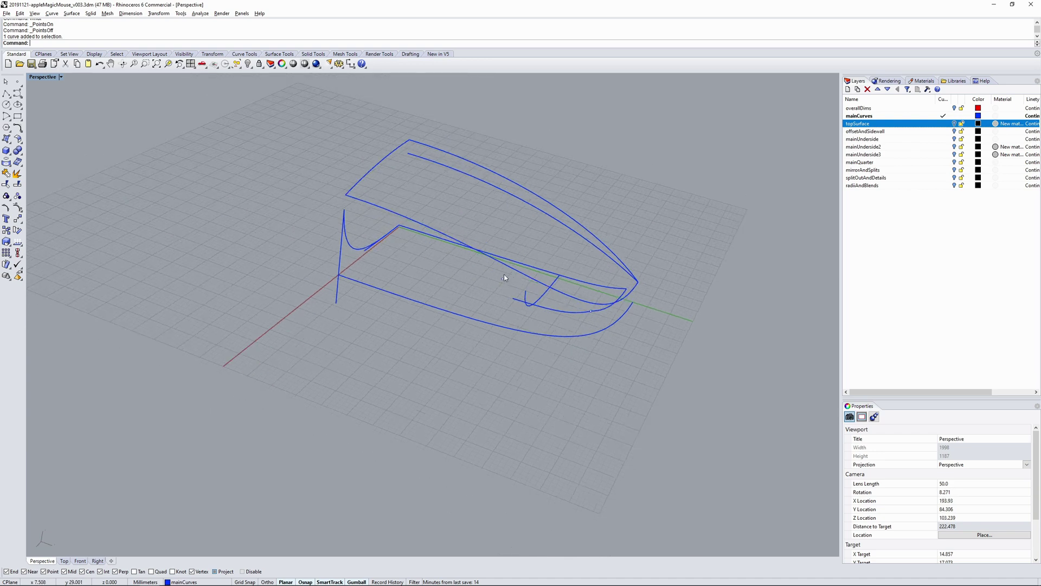
click(510, 268)
key(ctrl+h)
text(Hide)
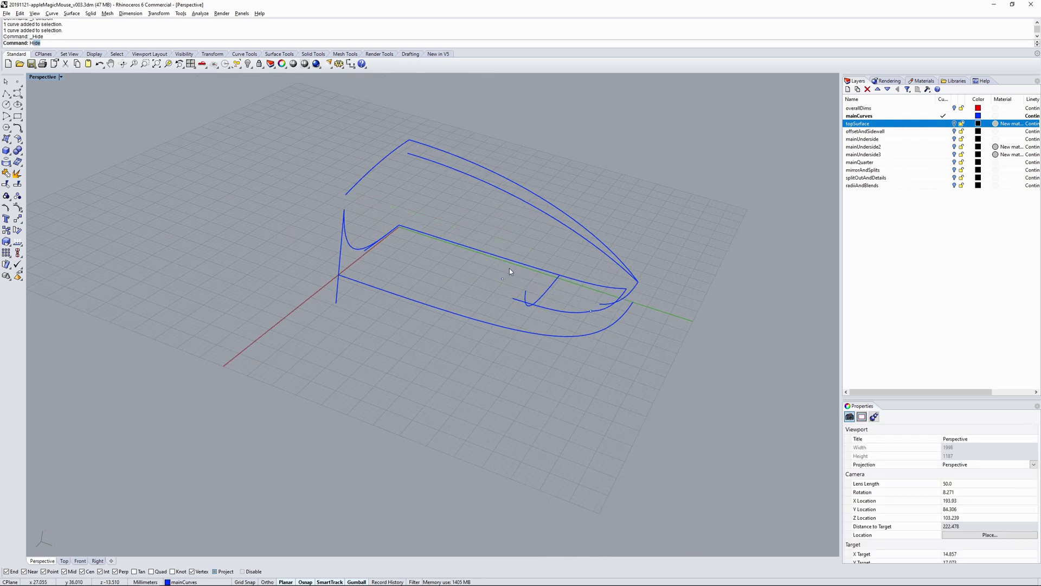
text(Swap)
key(Return)
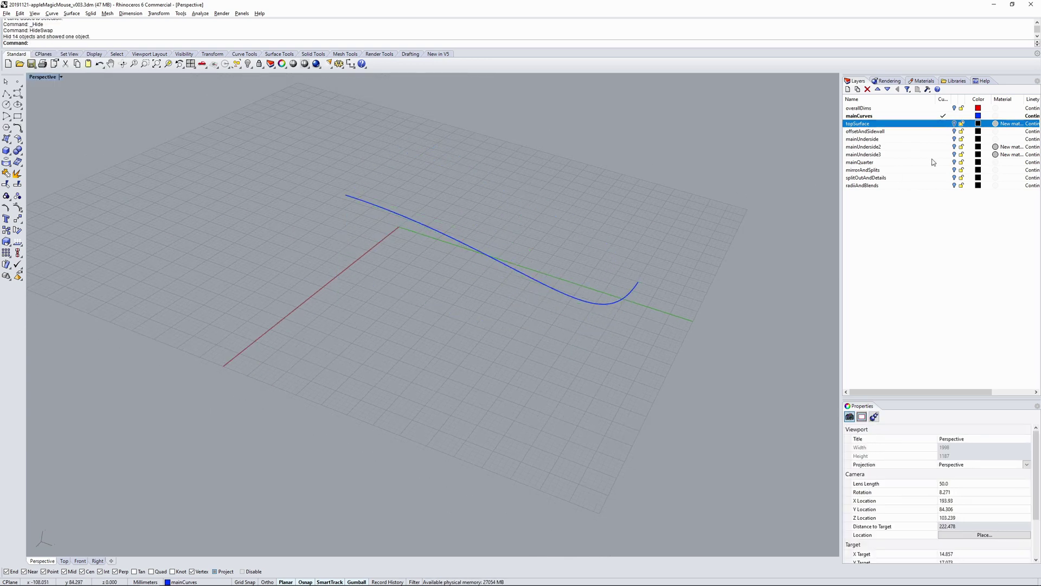
Make topSurface the current layer and examine how the side outline curve lies on the surface
click(944, 124)
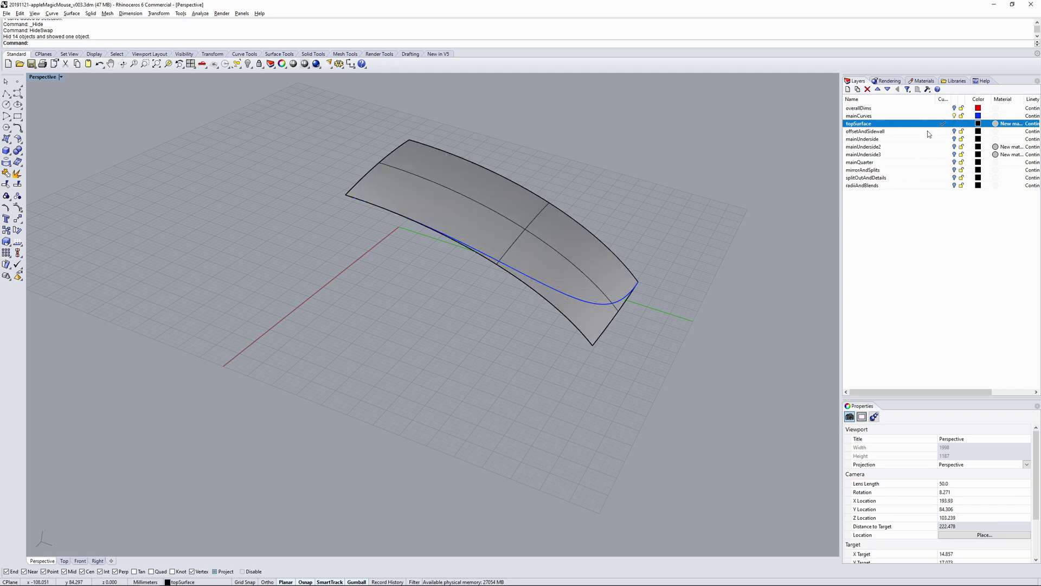
right_drag(488, 250, 446, 223)
click(428, 259)
right_drag(428, 260, 459, 333)
click(457, 275)
click(404, 304)
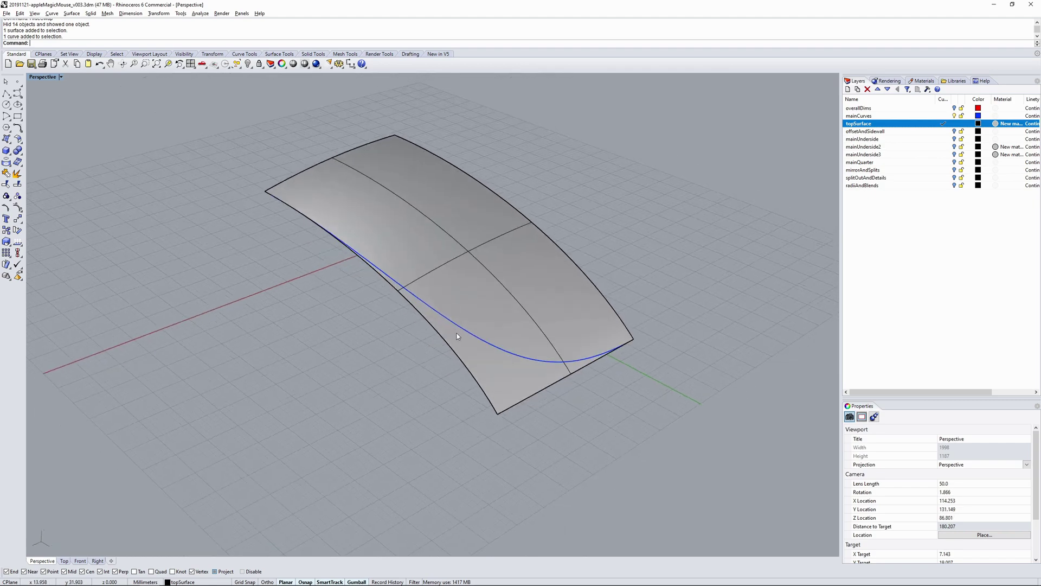
Divide the side outline curve into 10 segments with point objects
click(460, 326)
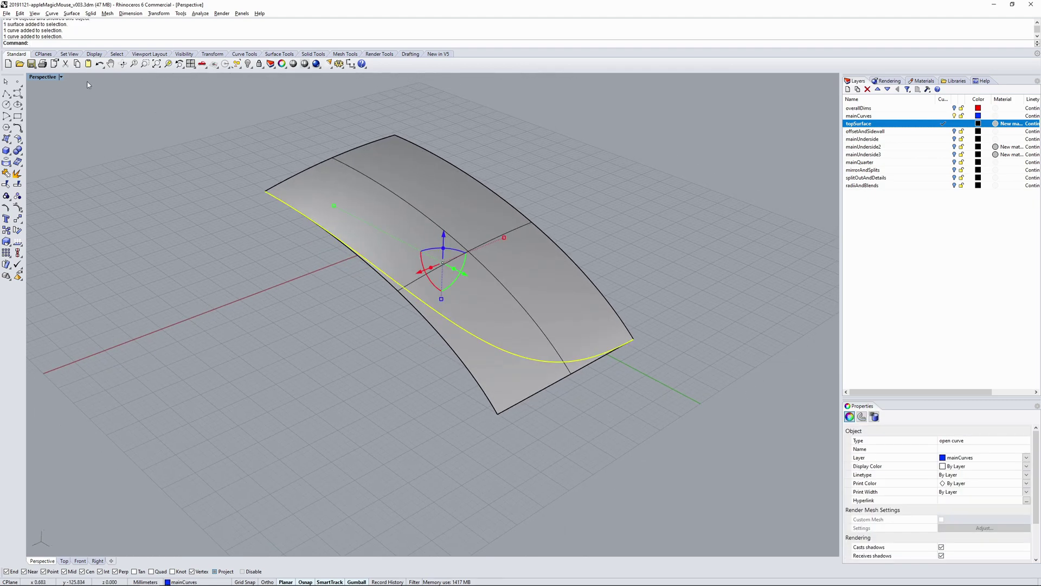
click(52, 13)
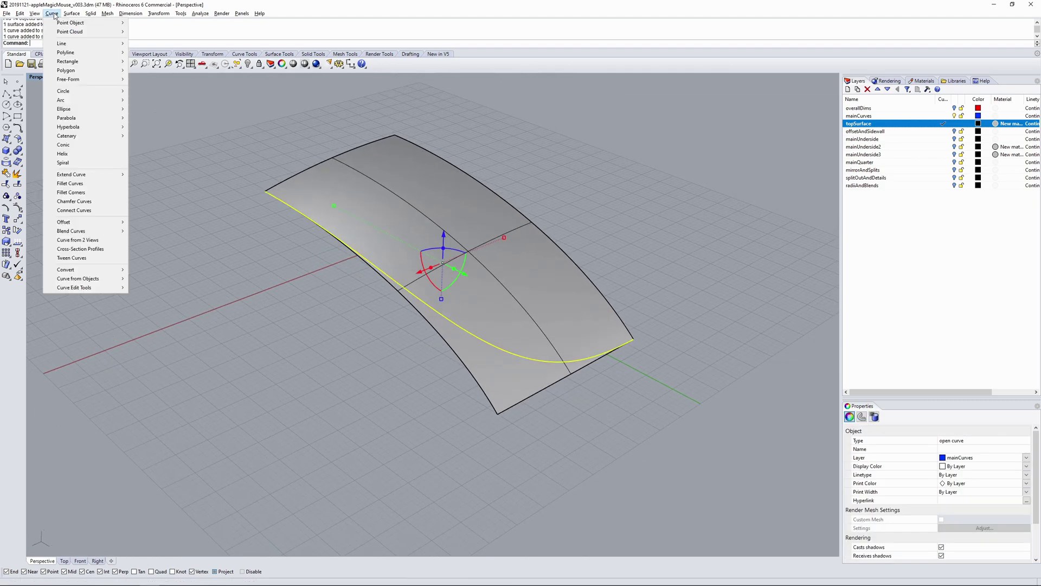
mouse_move(61, 25)
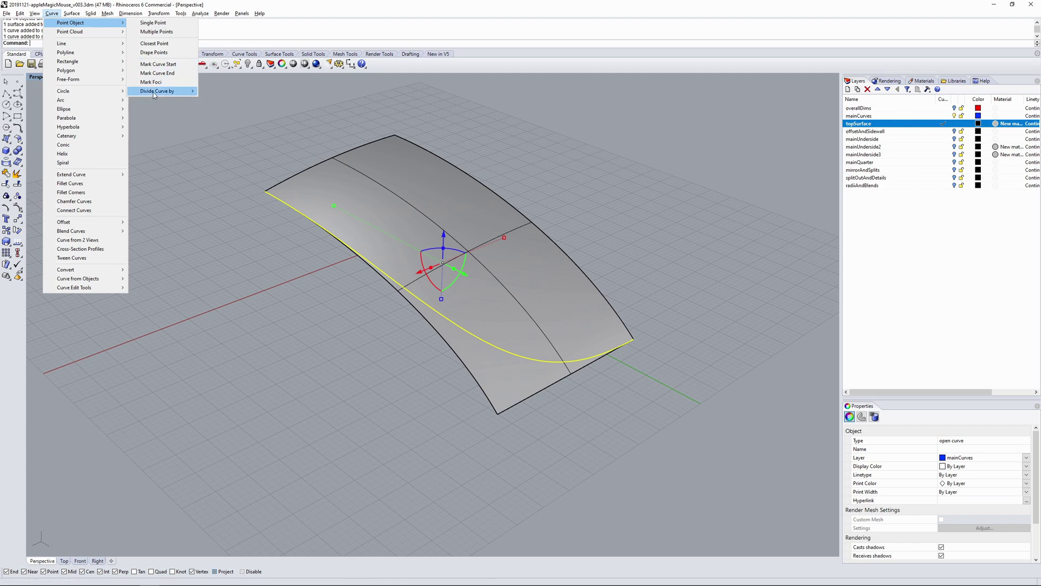
mouse_move(157, 91)
click(234, 99)
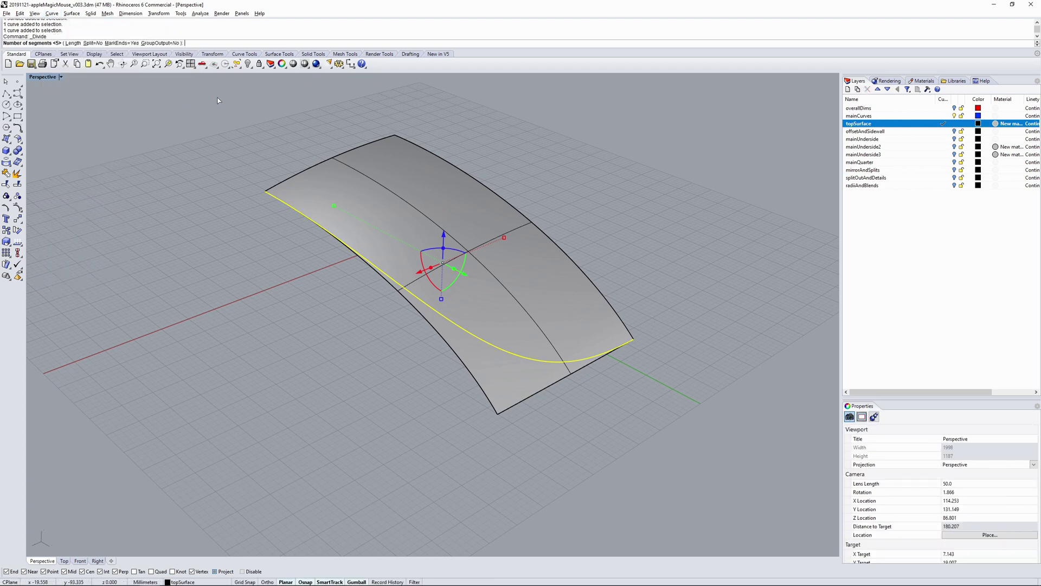
text(10)
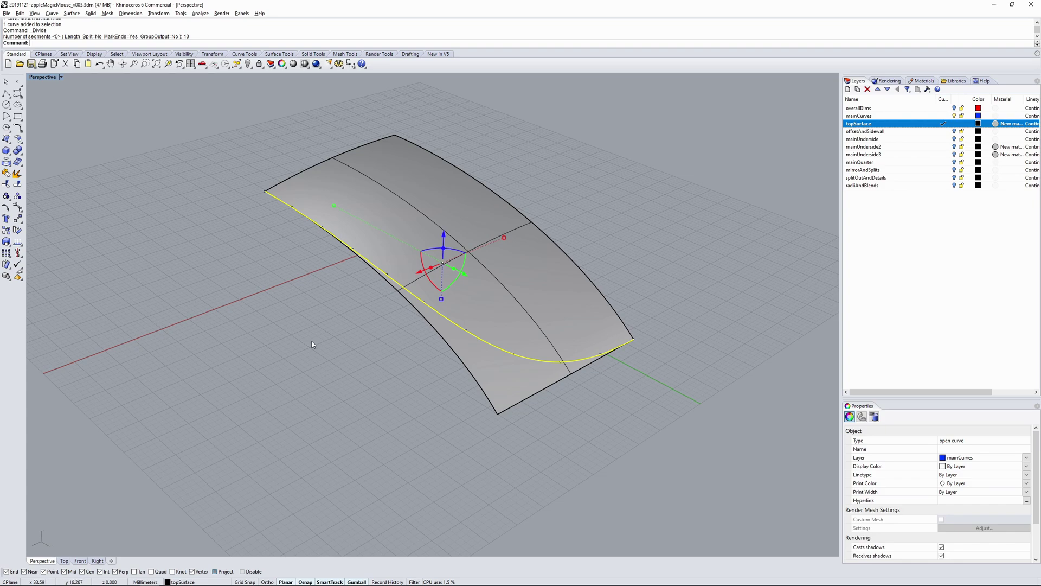
key(Return)
Hide the side outline curve, leaving only its division points on the top surface
right_drag(375, 375, 458, 328)
scroll(478, 271, up, 3)
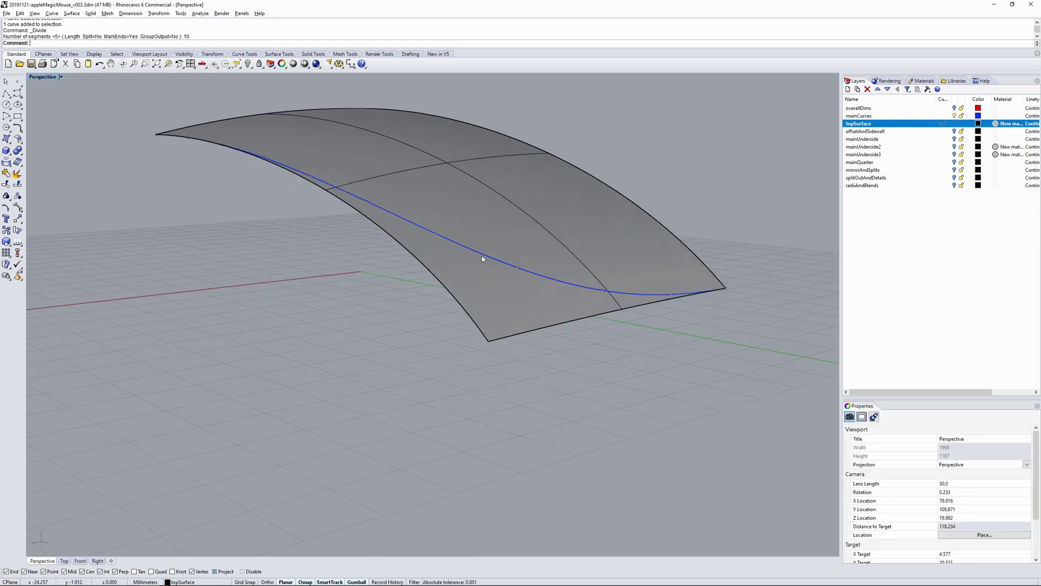
click(482, 254)
key(ctrl+h)
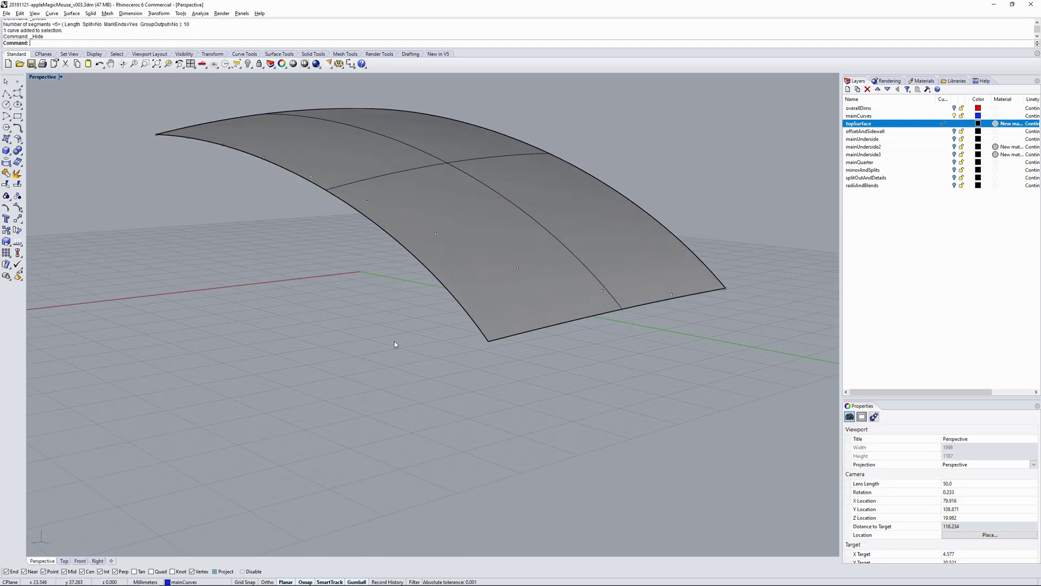
scroll(385, 337, down, 3)
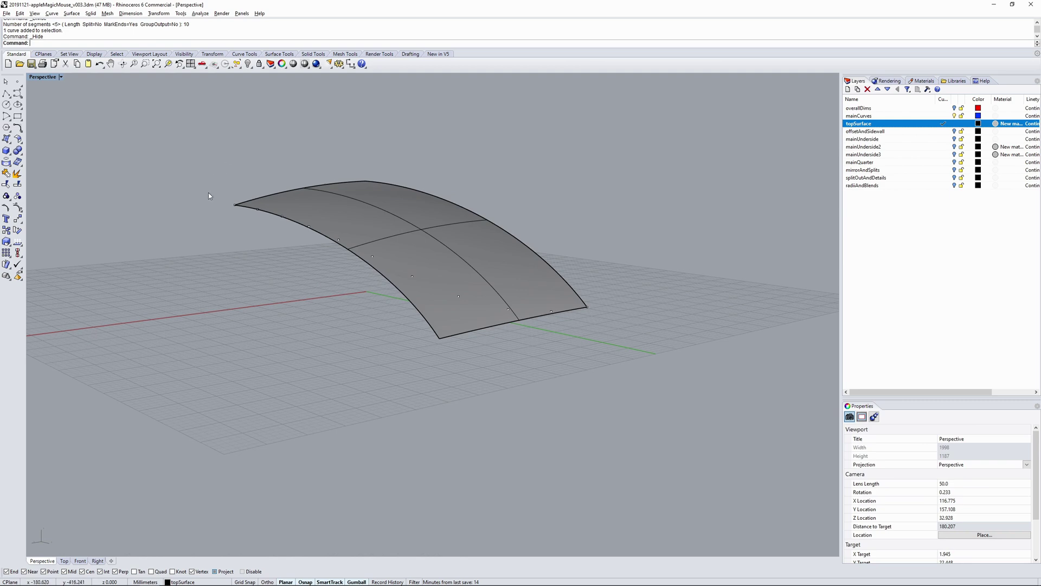
Group all the division points together
drag(199, 175, 600, 295)
key(ctrl+g)
key(Escape)
scroll(505, 258, up, 4)
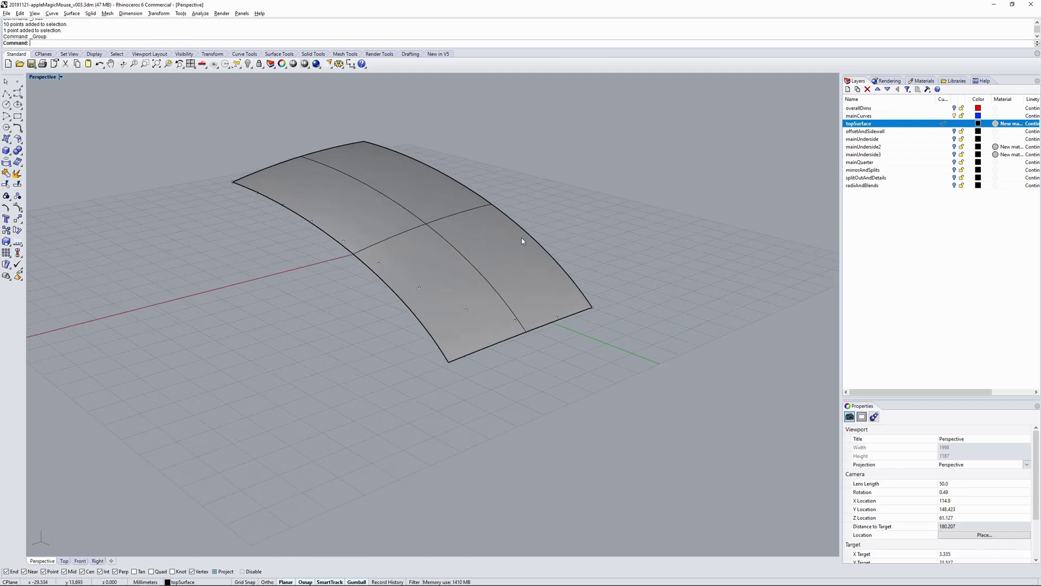
Check the top surface's degree and control point counts with the What command, and turn on its control points
click(477, 235)
right_drag(477, 238, 432, 262)
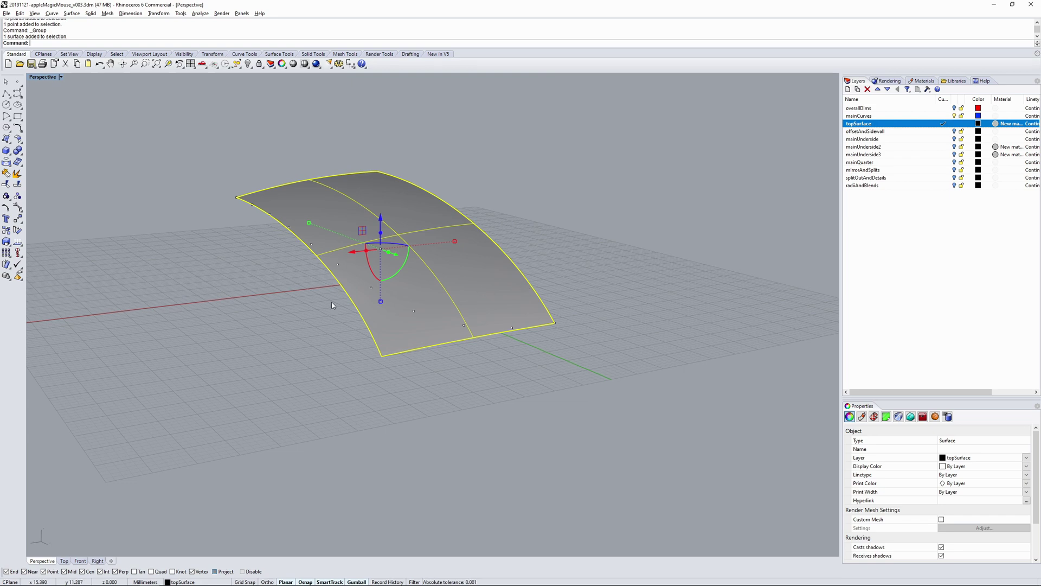
key(Escape)
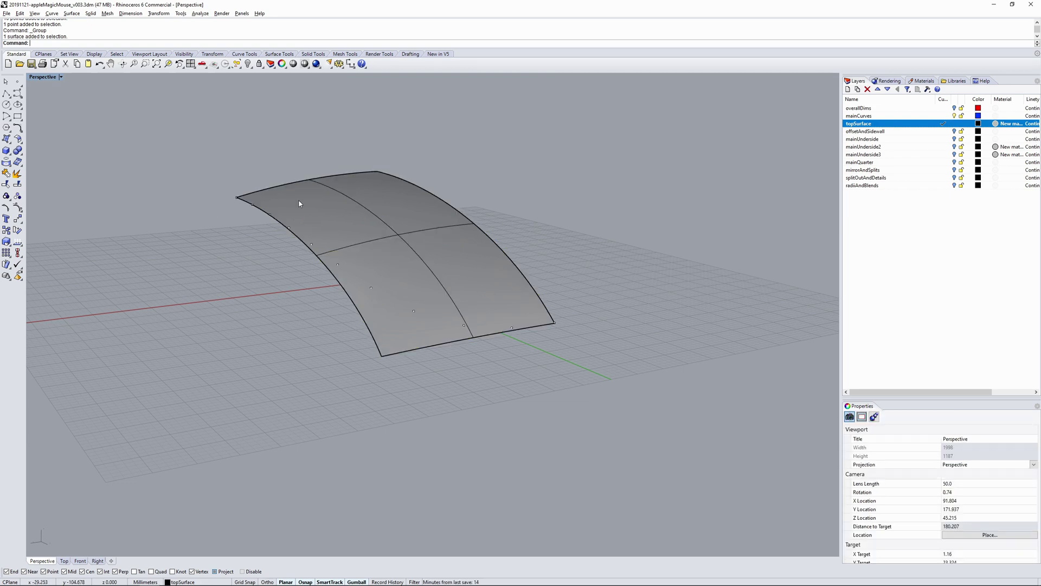
click(299, 203)
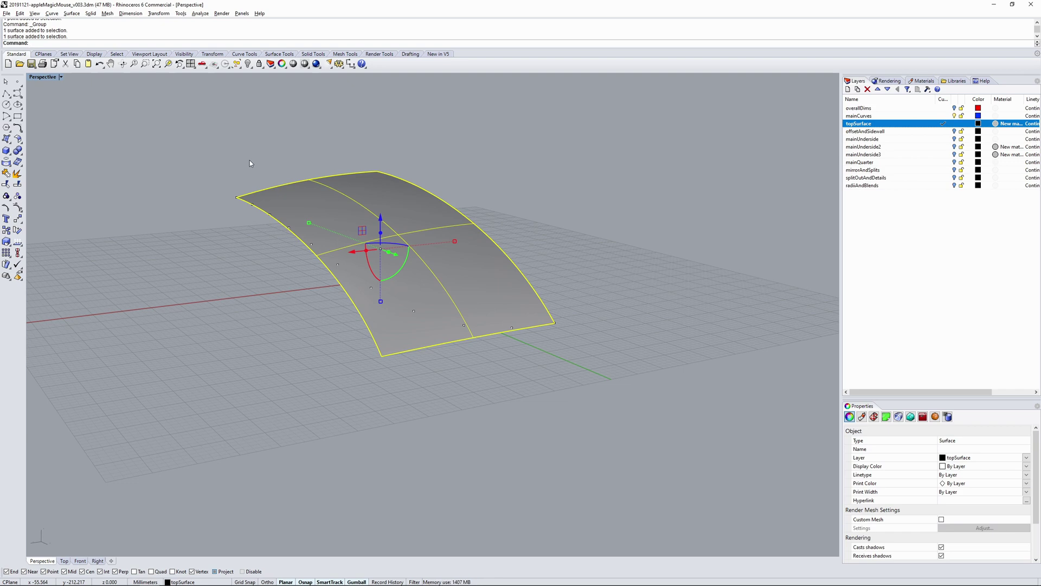
text(What)
key(Return)
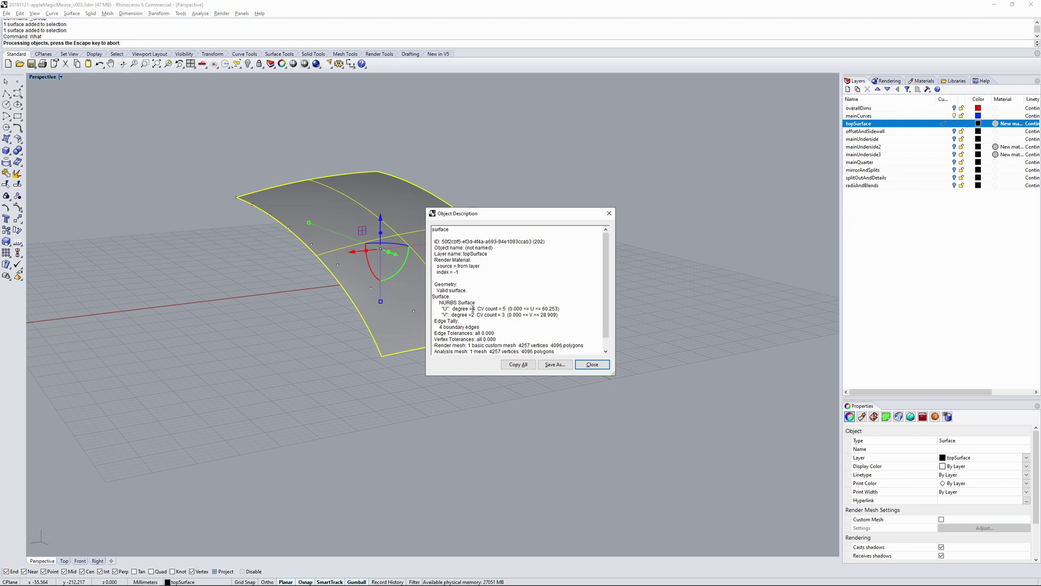
click(591, 365)
key(F10)
right_drag(454, 300, 500, 288)
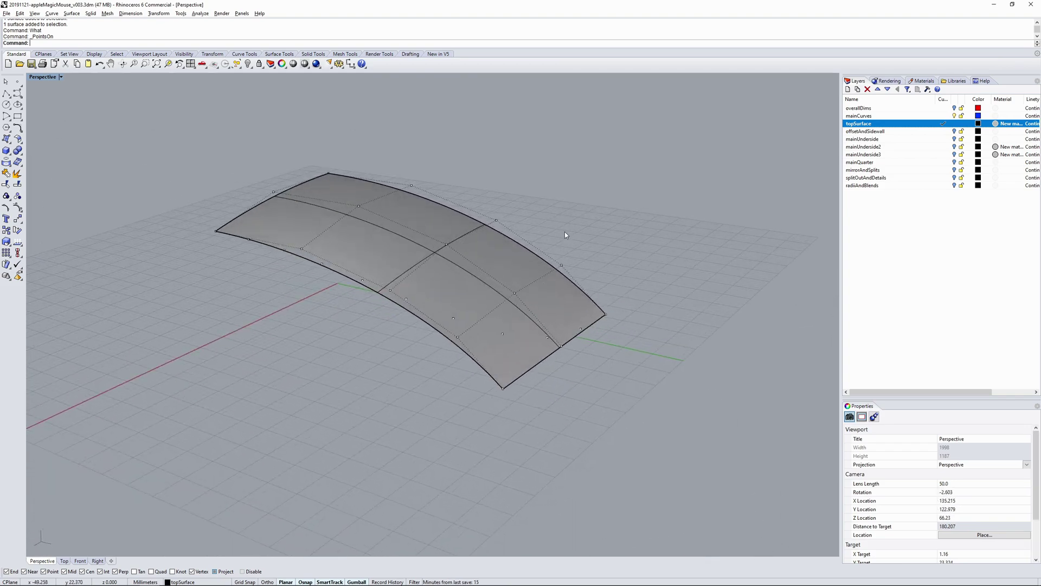
Run a point set deviation analysis of the grouped division points against the top surface
click(201, 14)
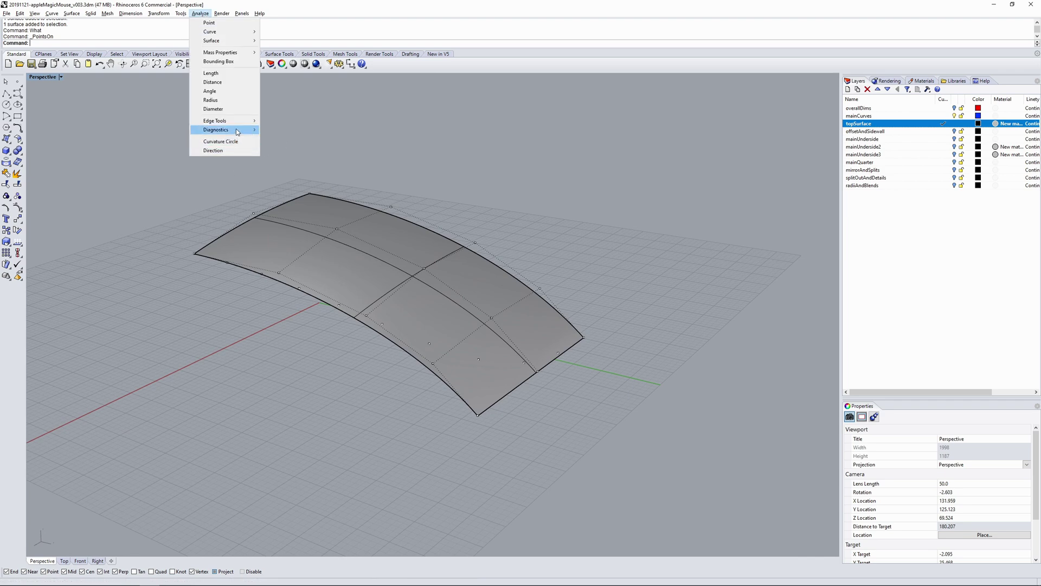
mouse_move(223, 46)
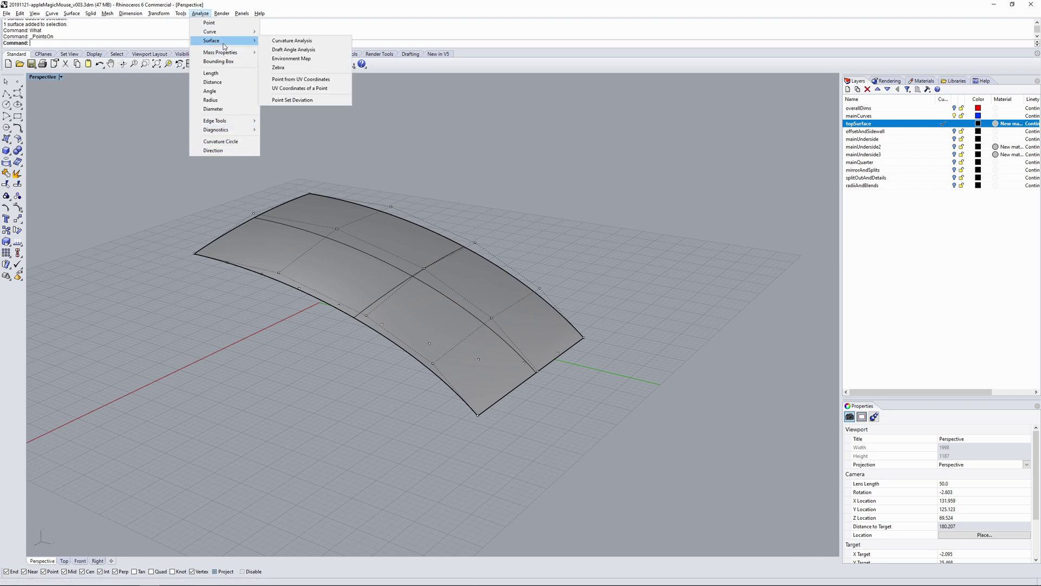
click(285, 101)
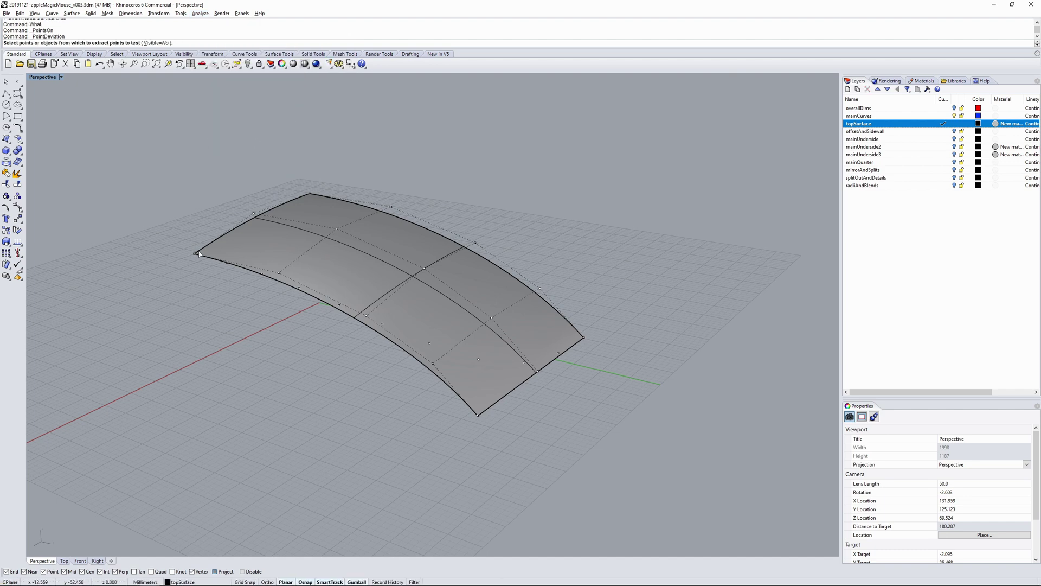
click(299, 289)
key(Return)
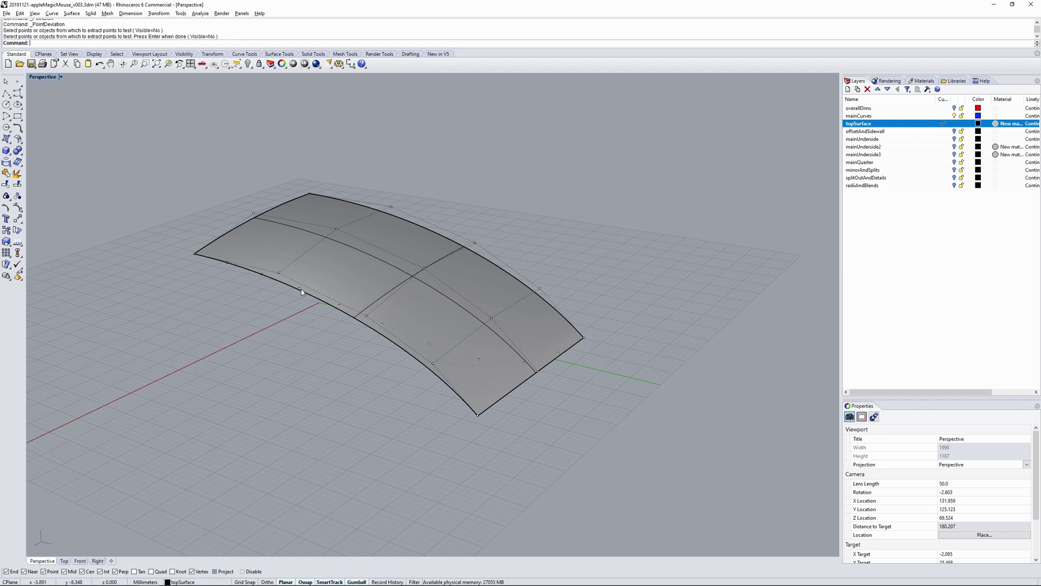
key(Return)
scroll(301, 291, up, 2)
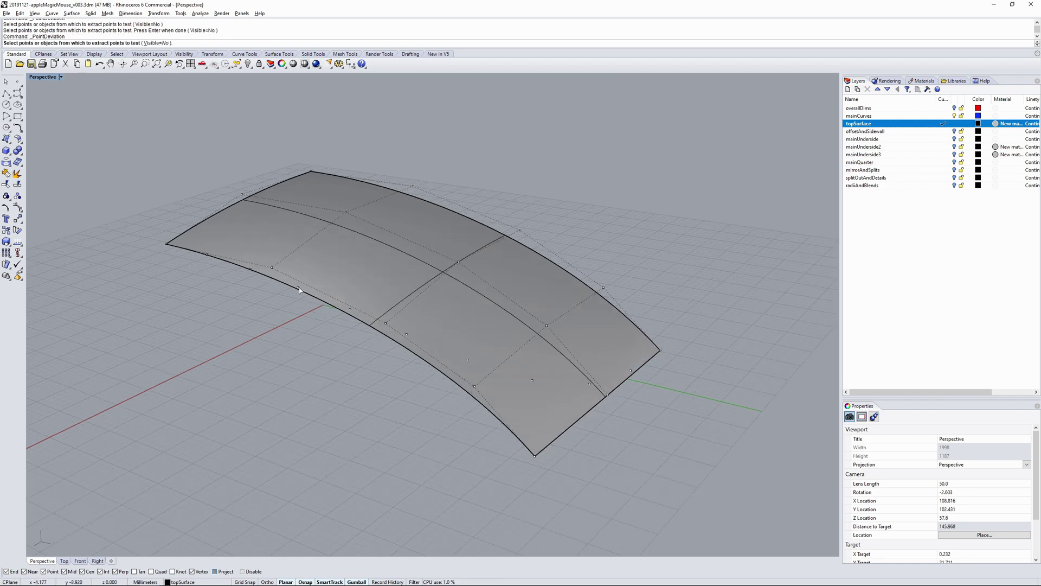
click(299, 290)
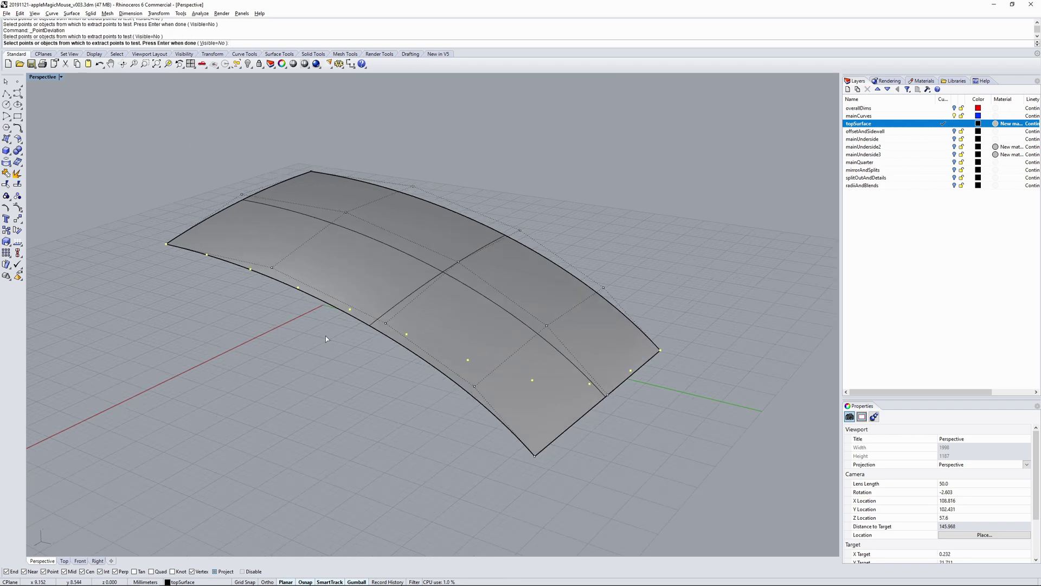
key(Return)
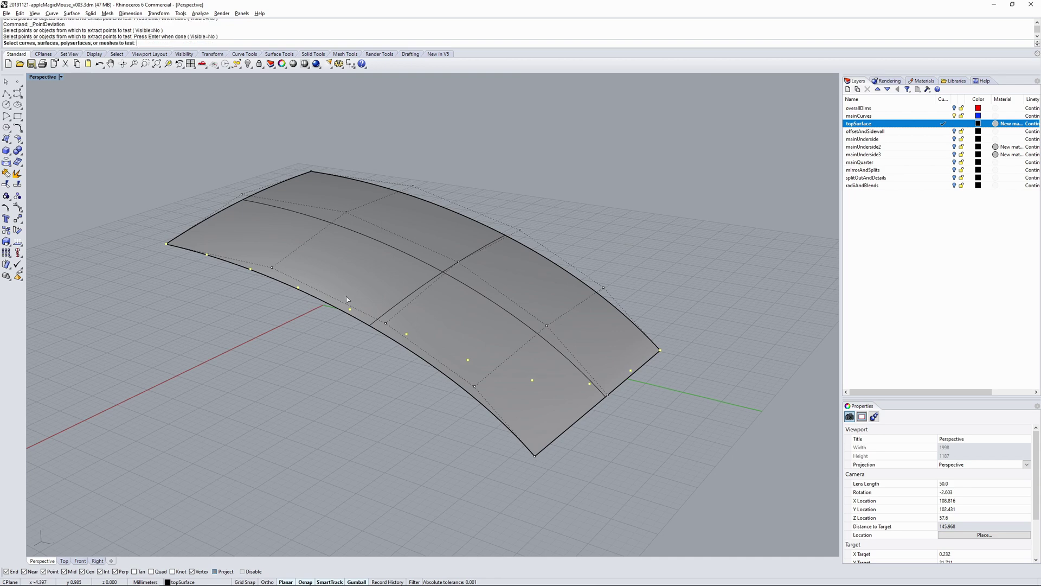
click(348, 300)
key(Return)
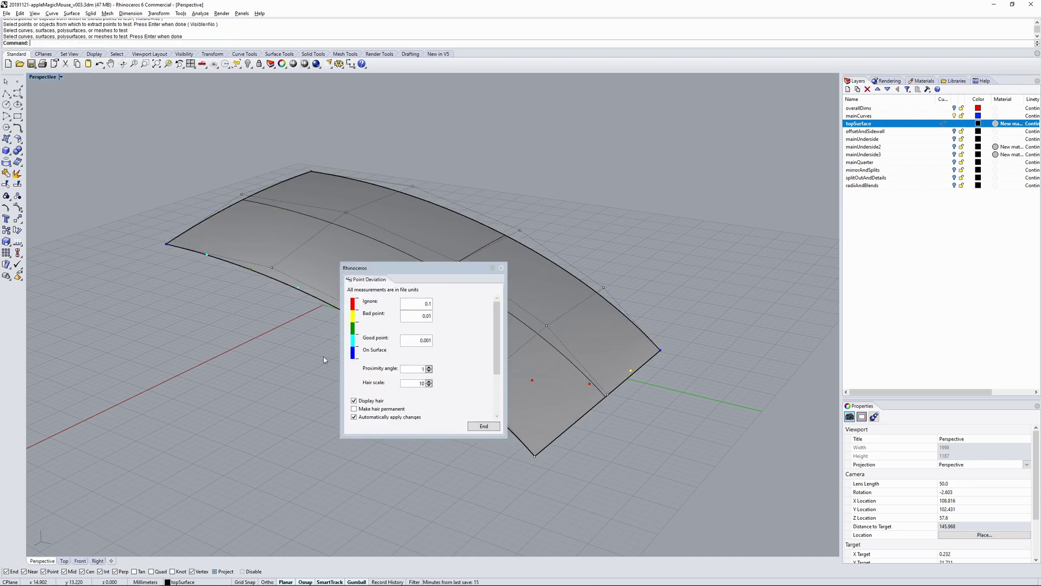
drag(431, 267, 160, 349)
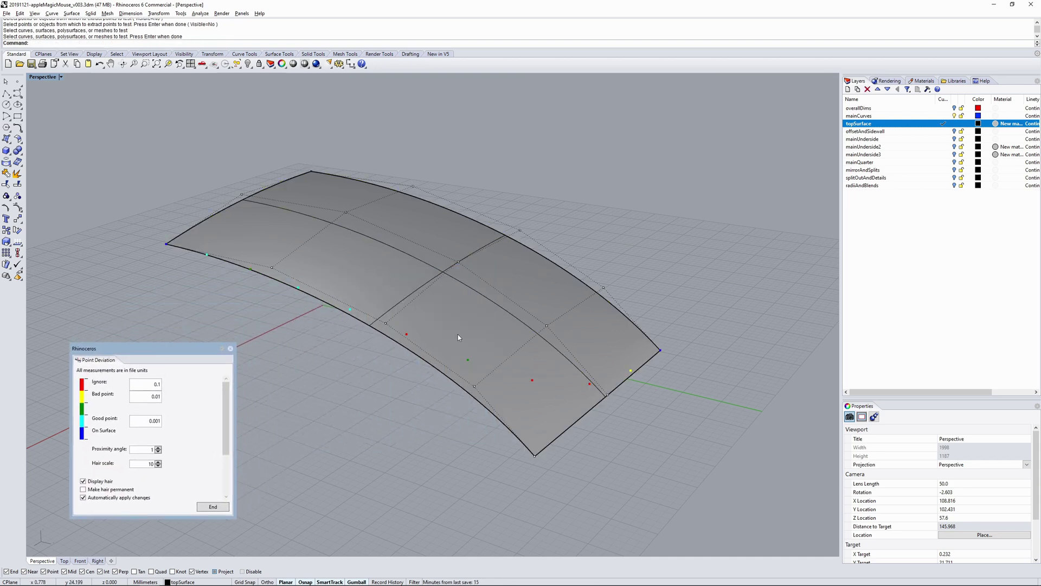
Set the deviation hair scale to 39 and examine the hairs at the division points along the top surface
right_drag(457, 334, 534, 296)
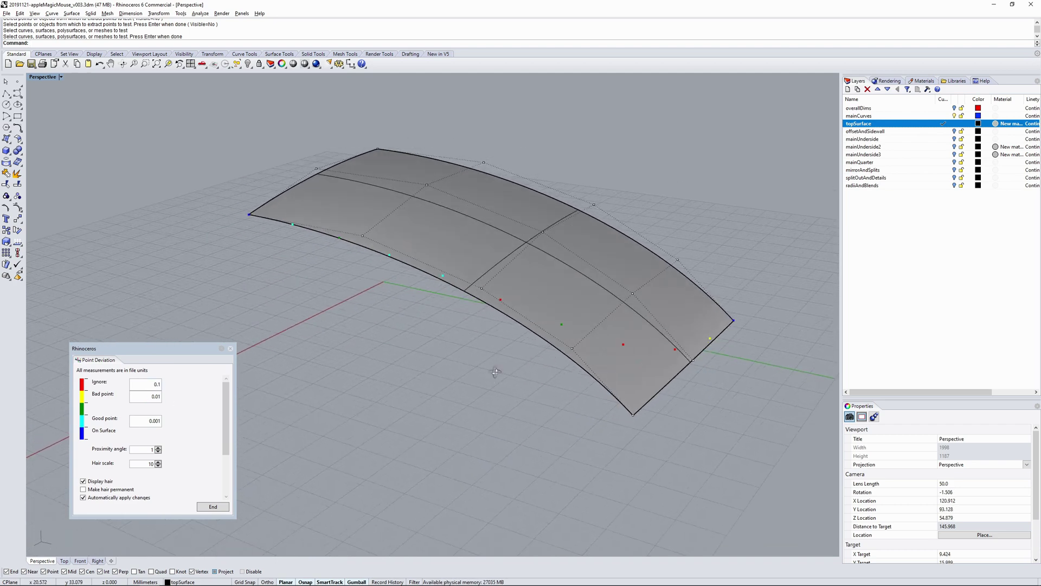
right_drag(493, 369, 445, 407)
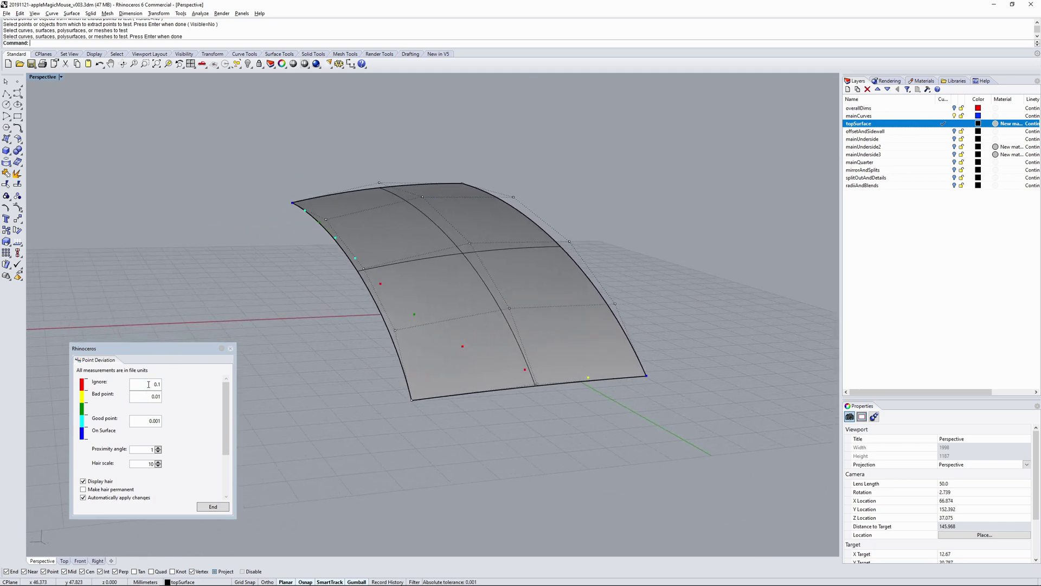
scroll(379, 285, up, 2)
scroll(388, 290, up, 2)
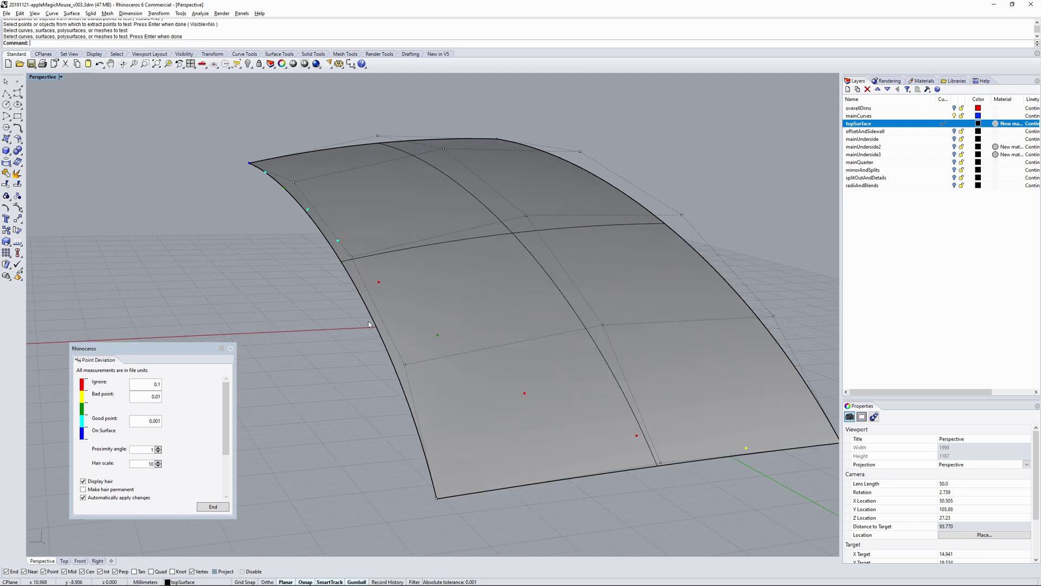
right_drag(432, 305, 472, 242)
scroll(472, 241, up, 2)
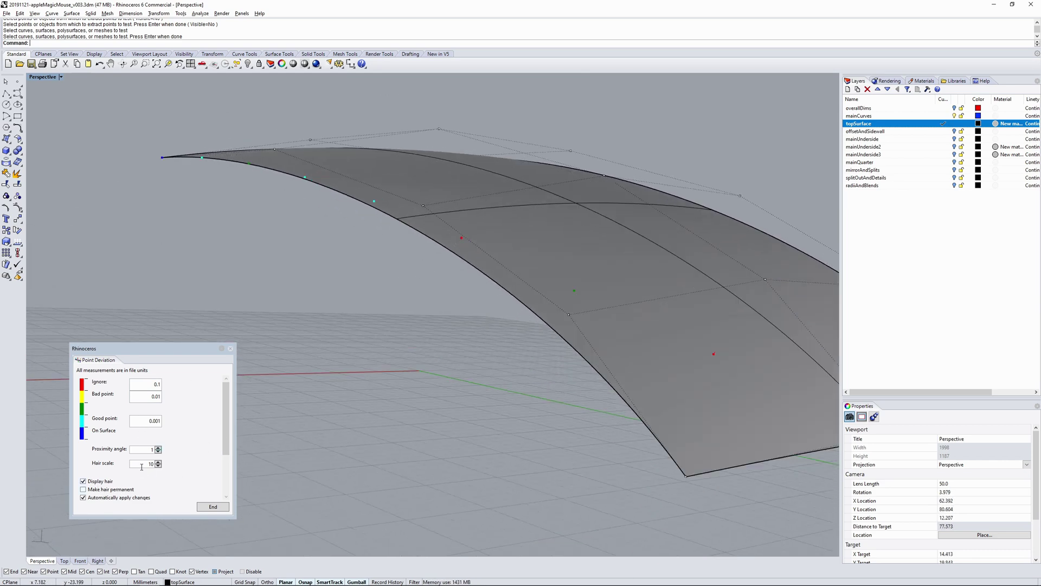
click(159, 463)
click(158, 462)
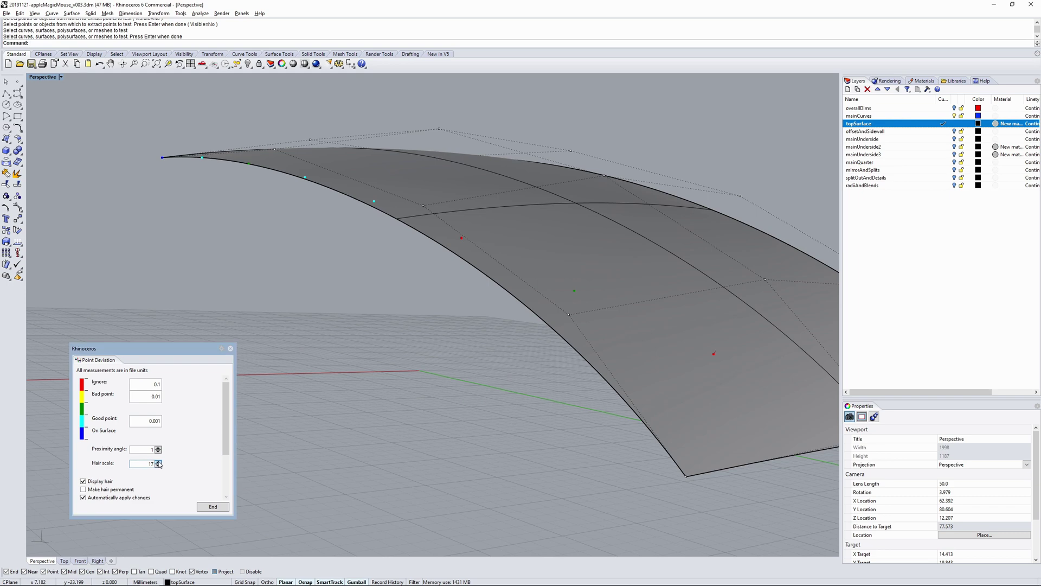
click(159, 463)
click(159, 462)
click(158, 462)
click(158, 462)
click(158, 462)
click(158, 462)
right_drag(450, 314, 493, 318)
shift+right_drag(591, 317, 493, 293)
scroll(493, 292, up, 2)
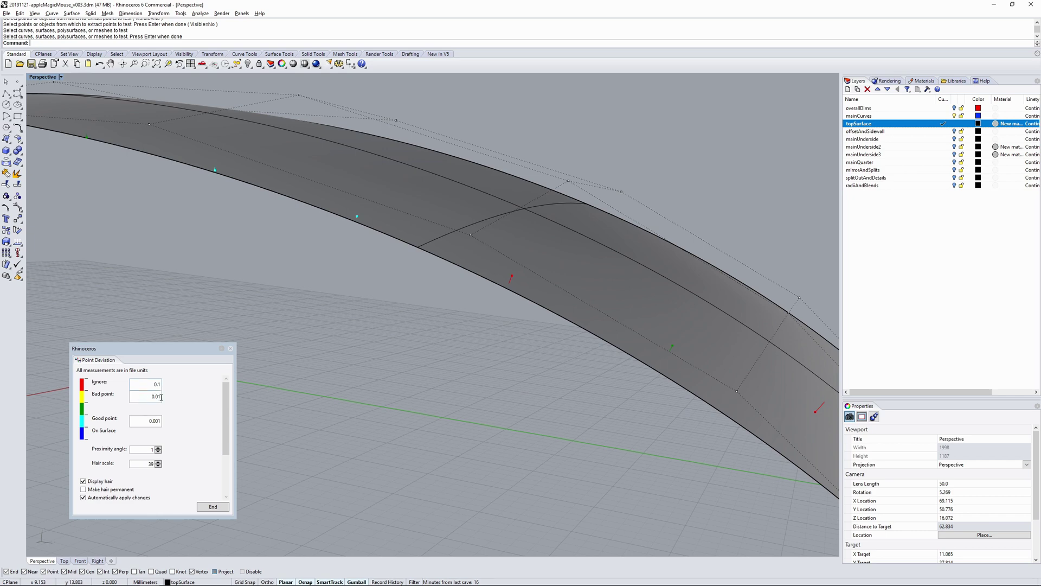
Raise the middle control point of the top surface's side edge slightly along the vertical axis
right_drag(382, 415, 470, 278)
scroll(460, 393, down, 5)
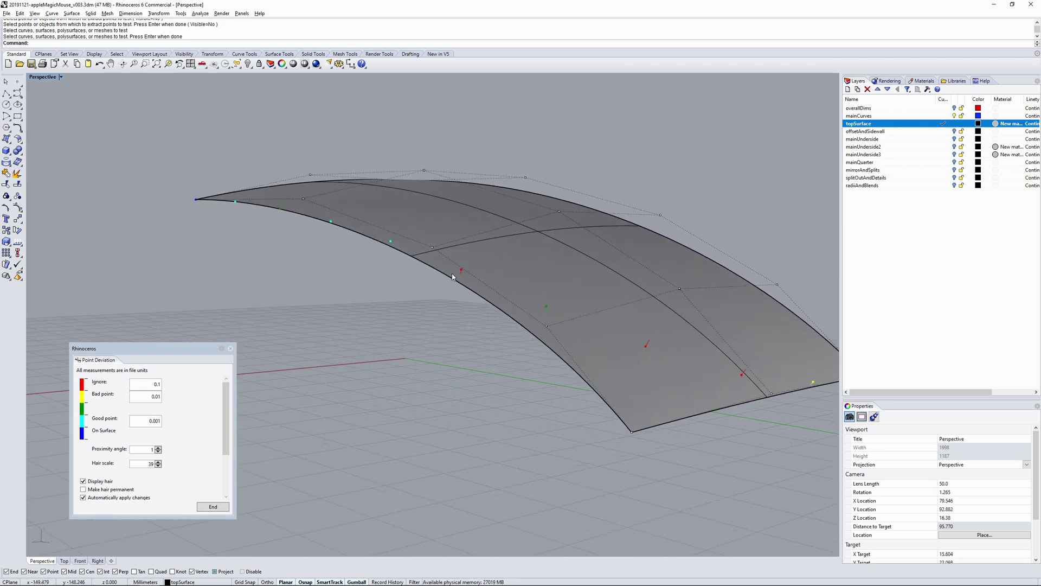
click(432, 247)
drag(433, 220, 434, 210)
right_drag(456, 250, 540, 233)
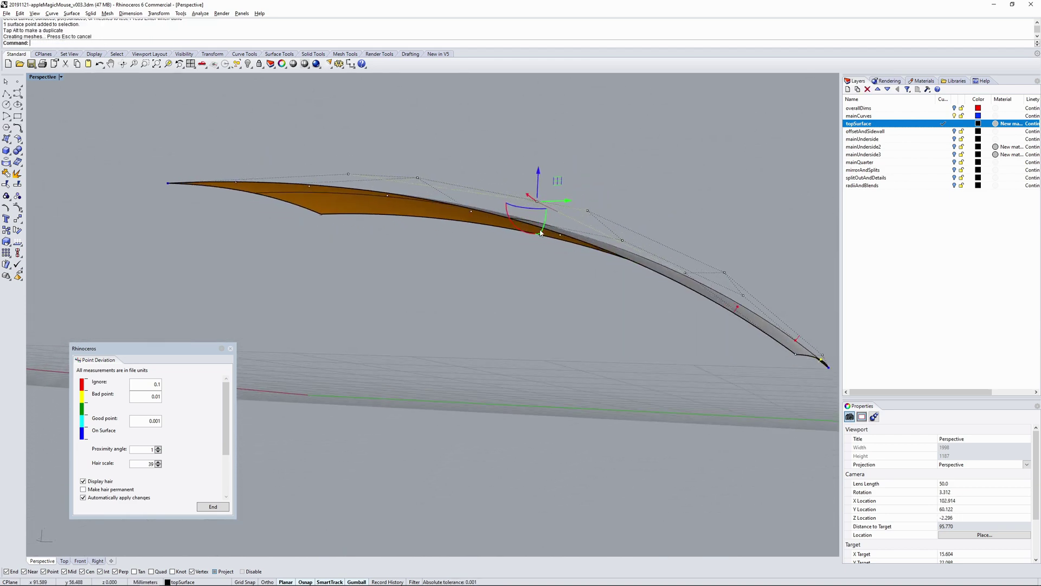
Set the deviation analysis Ignore distance to 0.5 and lower the middle side-edge control point slightly
click(156, 384)
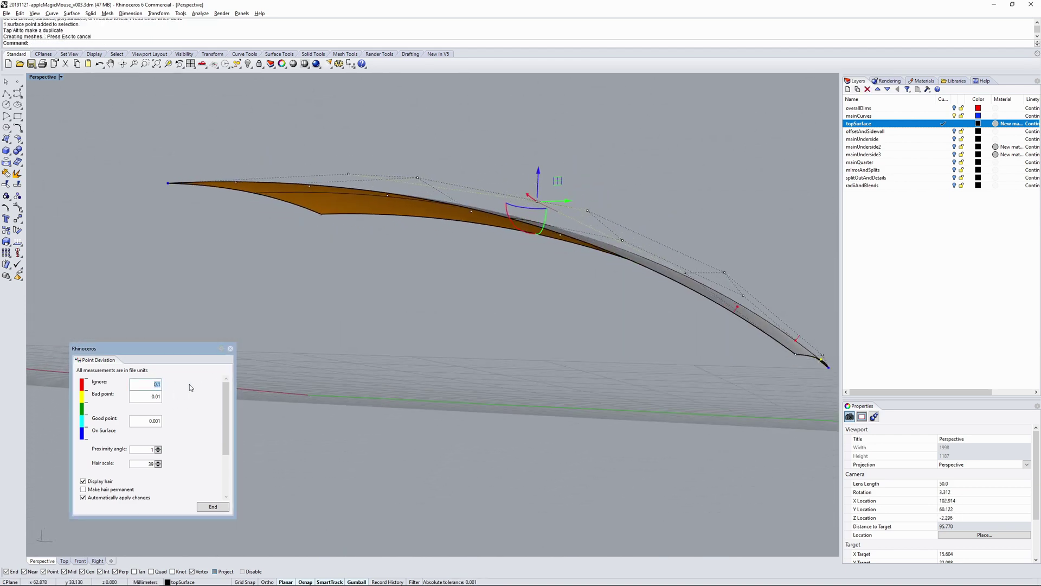
text(0.5)
right_drag(495, 298, 519, 305)
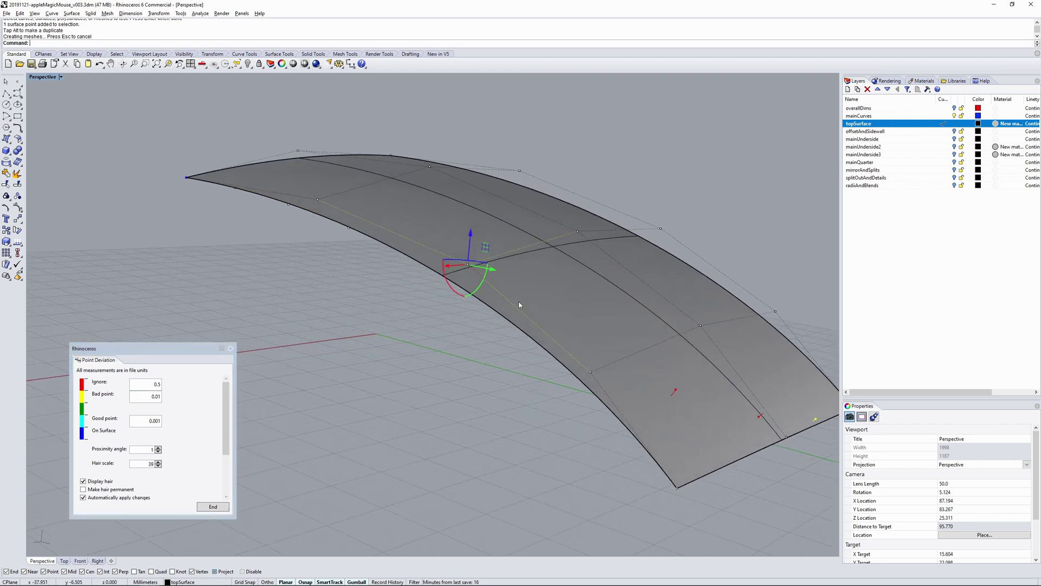
drag(470, 233, 470, 238)
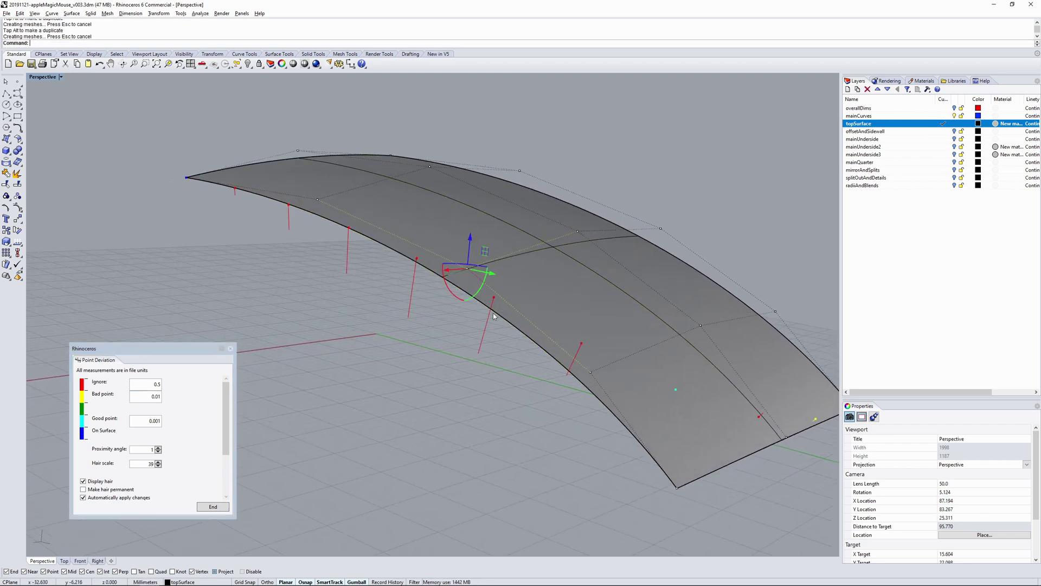
Start MoveUVN for the middle side-edge control point and set the movement scale to 0.1
right_drag(494, 316, 460, 382)
text(M)
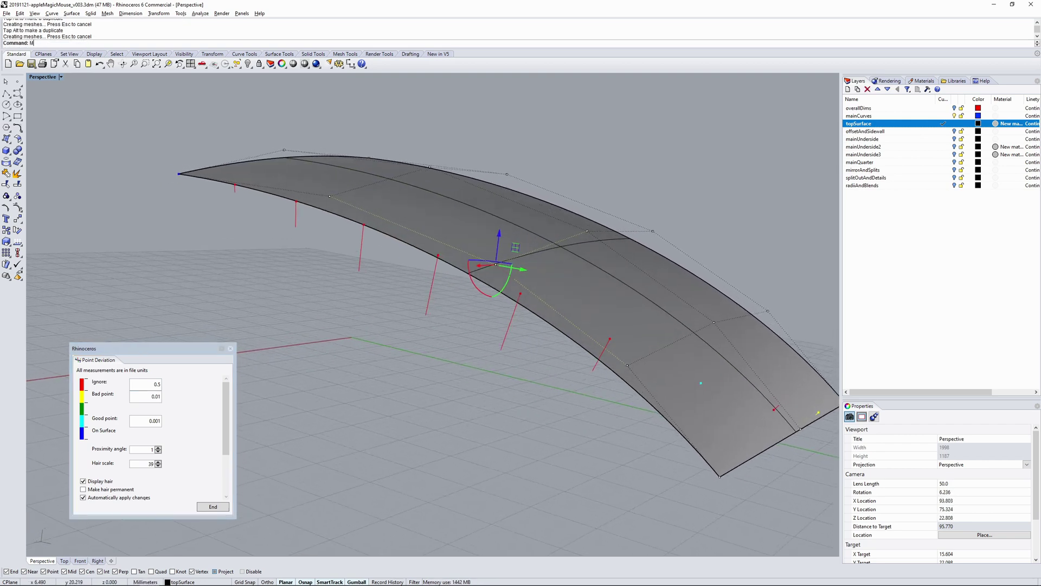
text(oveUVN)
key(Return)
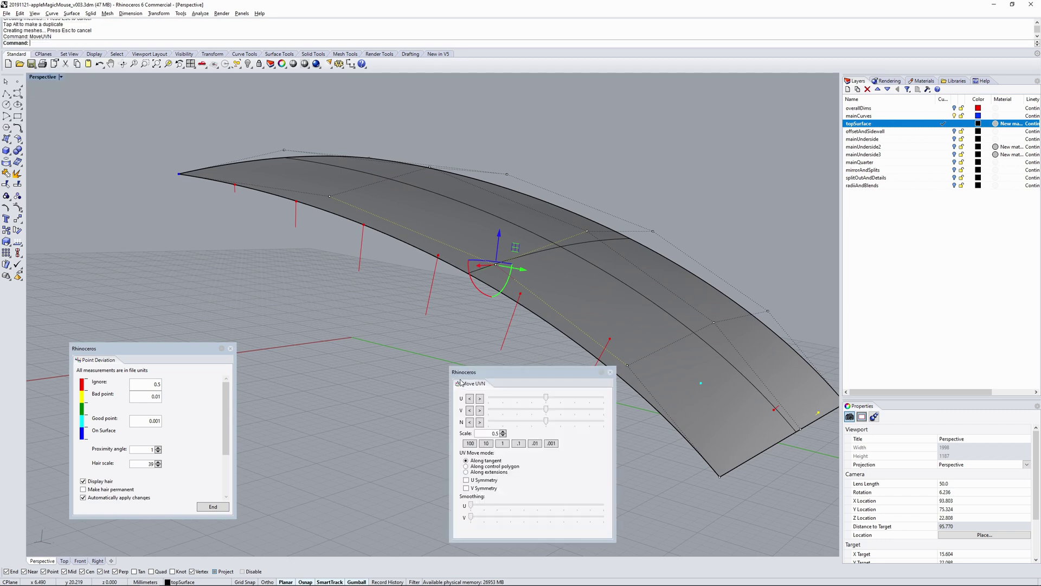
drag(519, 372, 357, 367)
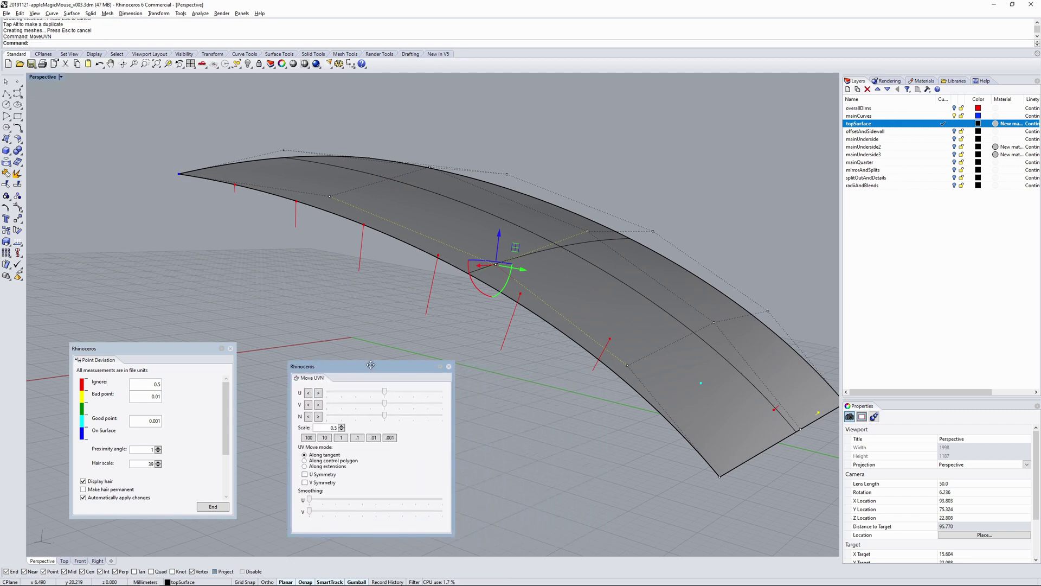
click(497, 265)
right_drag(497, 265, 502, 356)
double_click(332, 427)
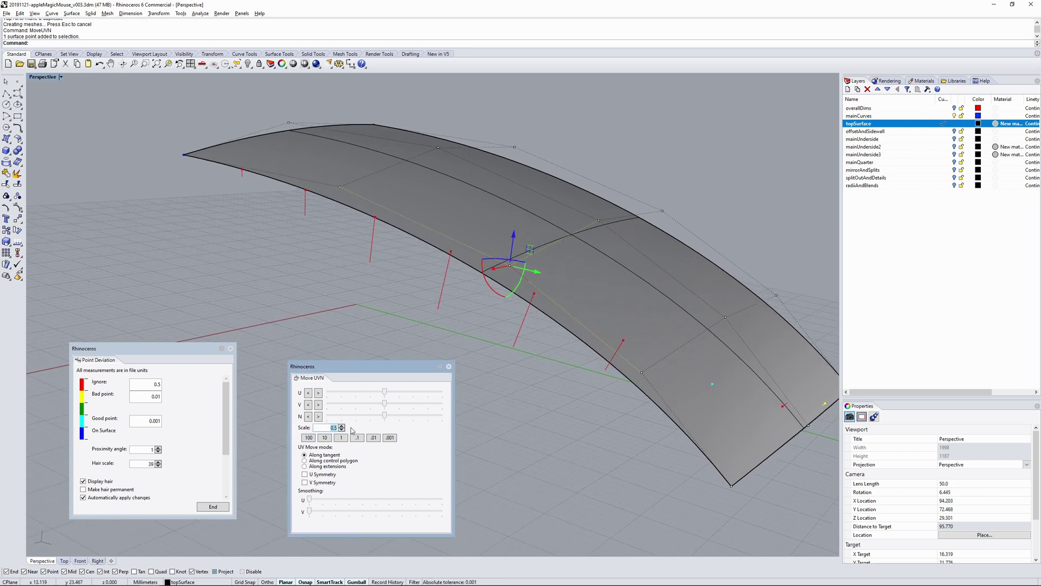
Nudge the selected control point back and forth along the surface normal to bring the surface closer to the division points
click(308, 416)
click(308, 416)
click(308, 416)
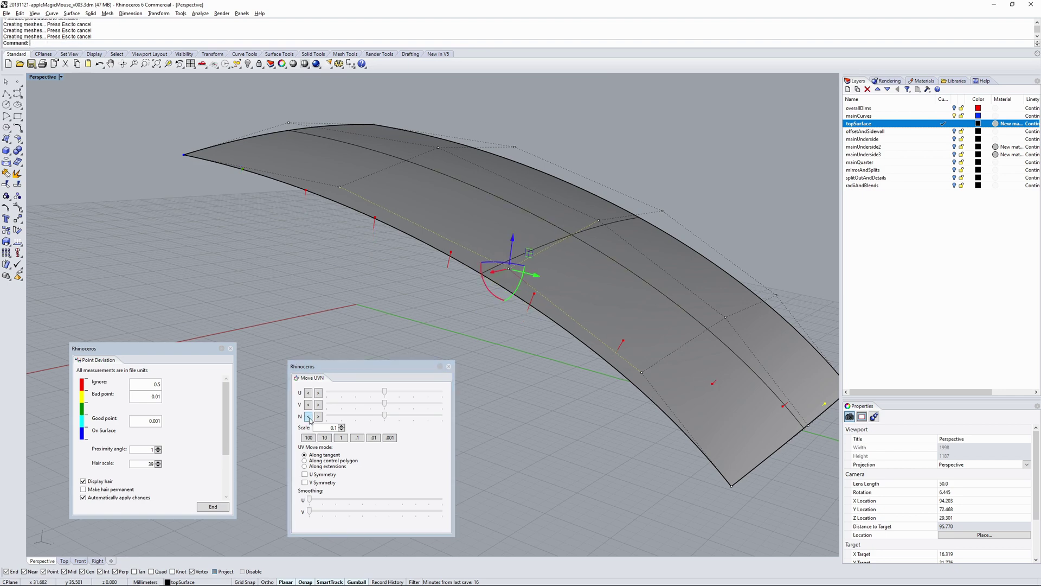
click(308, 417)
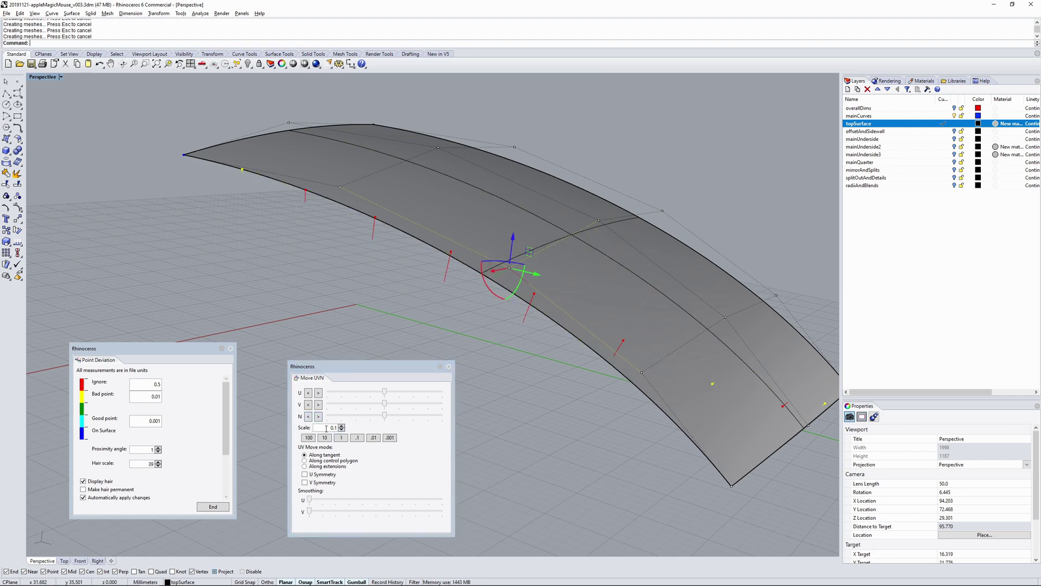
click(308, 416)
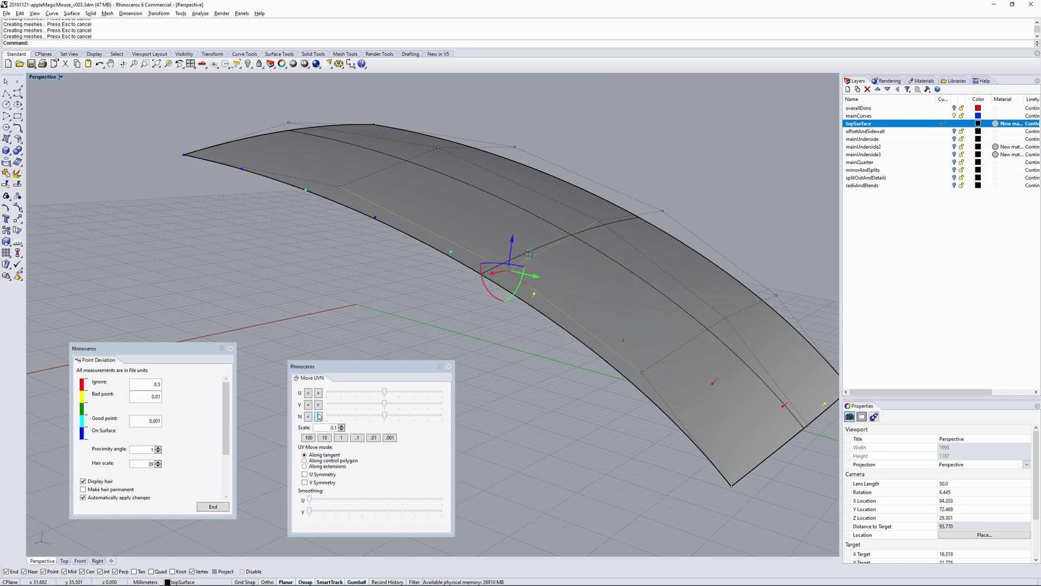
click(319, 416)
click(309, 417)
Examine the deviation colors along the side edge, deselect the control point, and close the deviation analysis and MoveUVN
right_drag(363, 267, 406, 286)
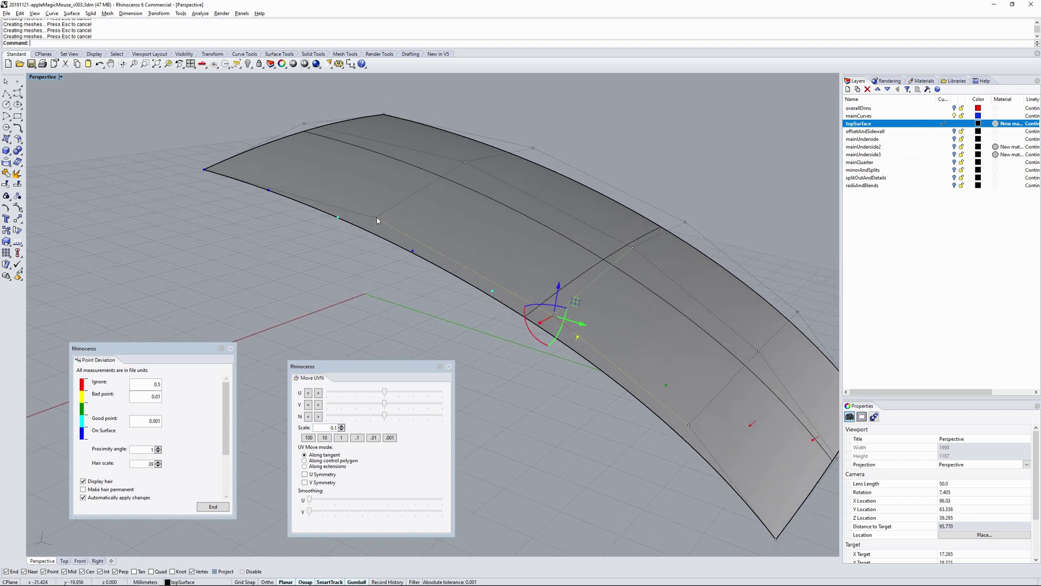
shift+right_drag(654, 400, 600, 382)
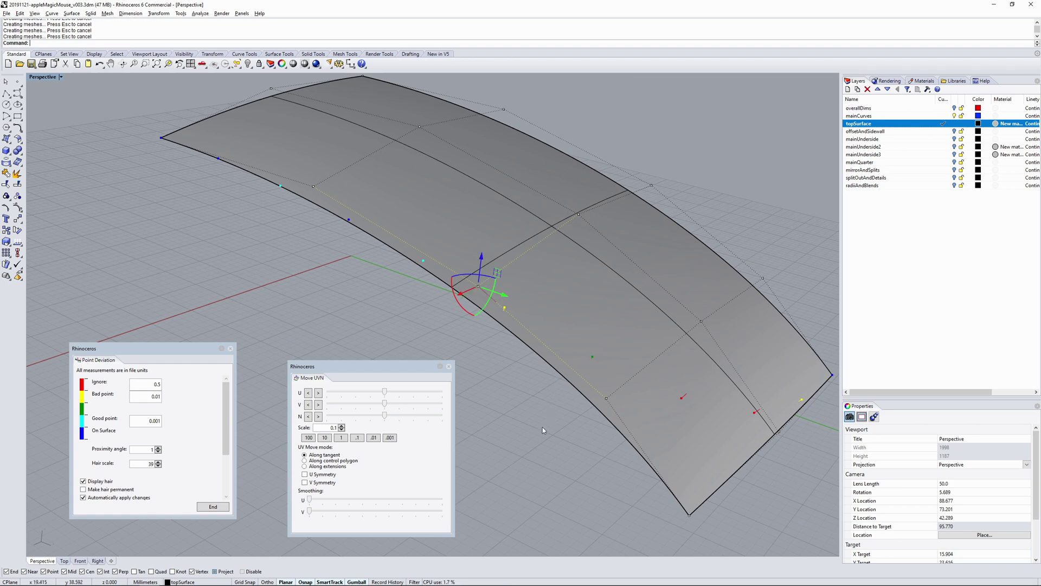
shift+right_drag(542, 427, 550, 408)
click(564, 410)
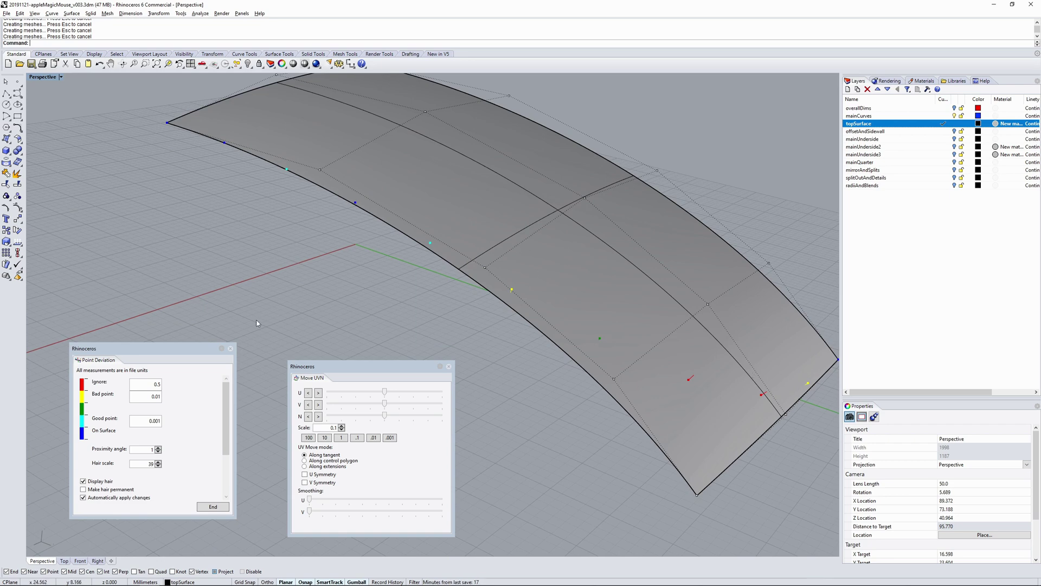
click(230, 349)
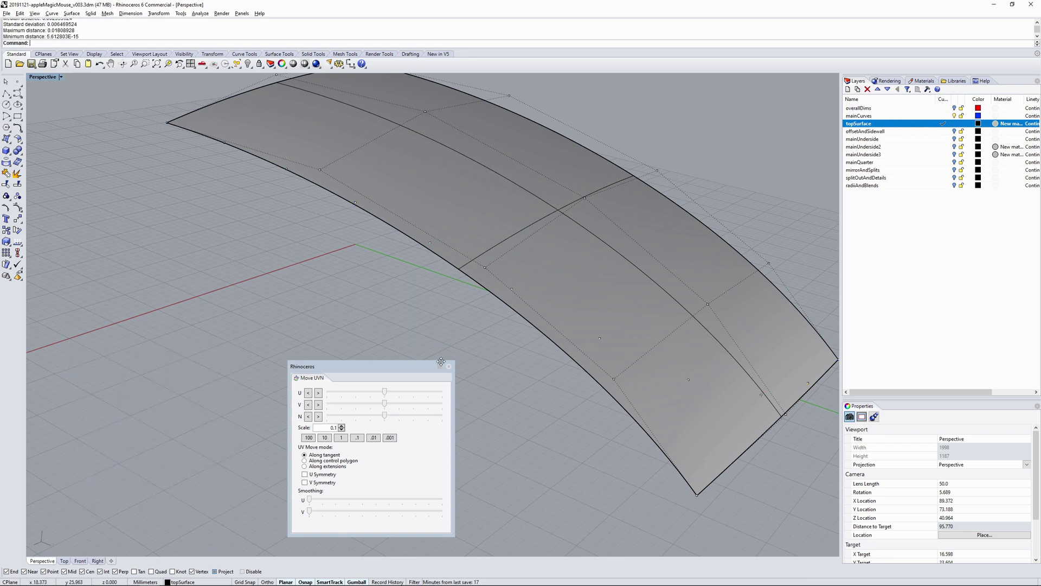
click(448, 366)
right_drag(508, 365, 436, 366)
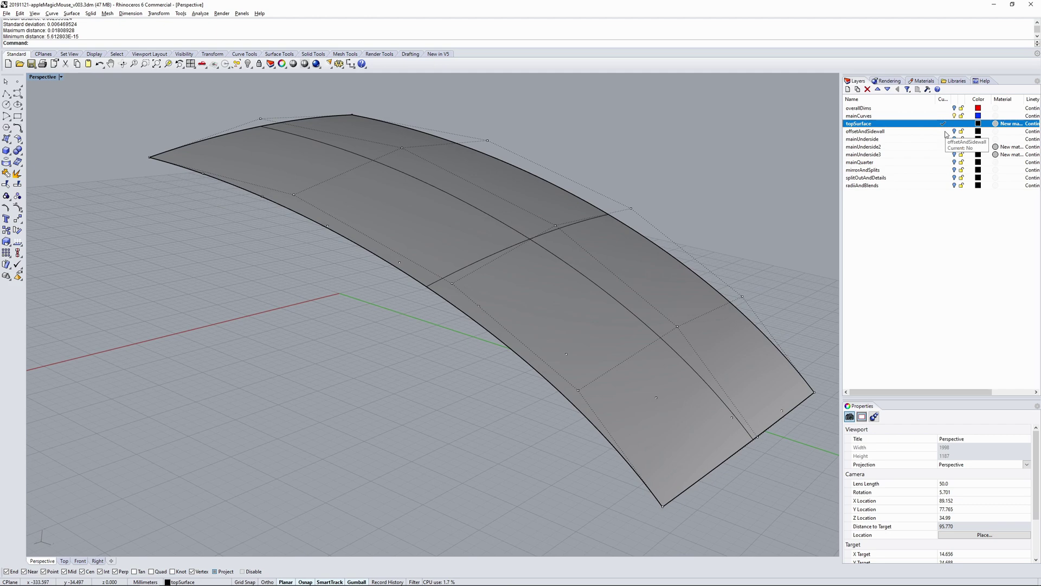
shift+right_drag(730, 196, 655, 239)
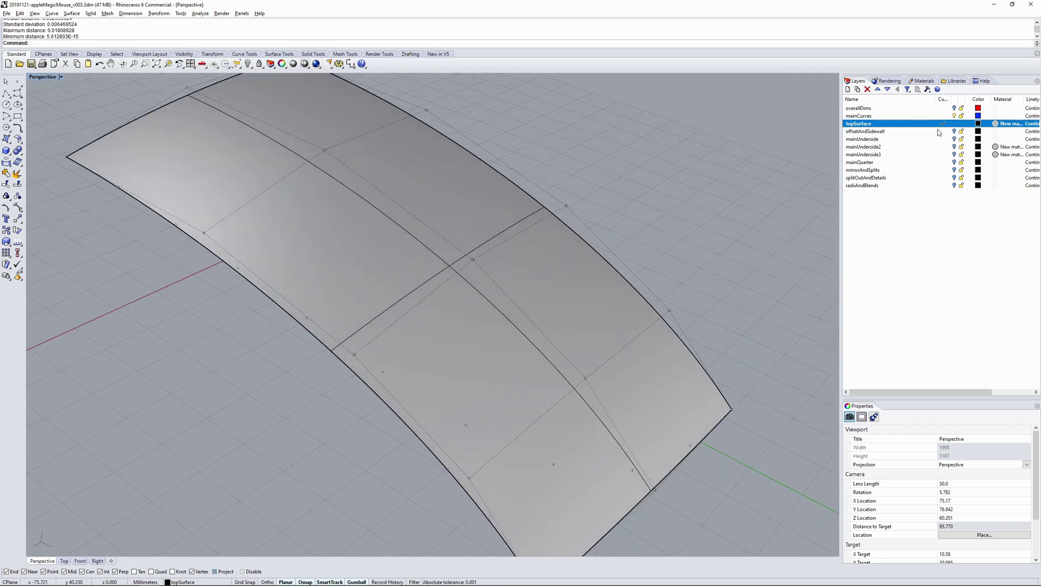
Undo the control point moves, the grouping of the division points and the hiding of the side outline curve
key(ctrl+z)
key(ctrl+z)
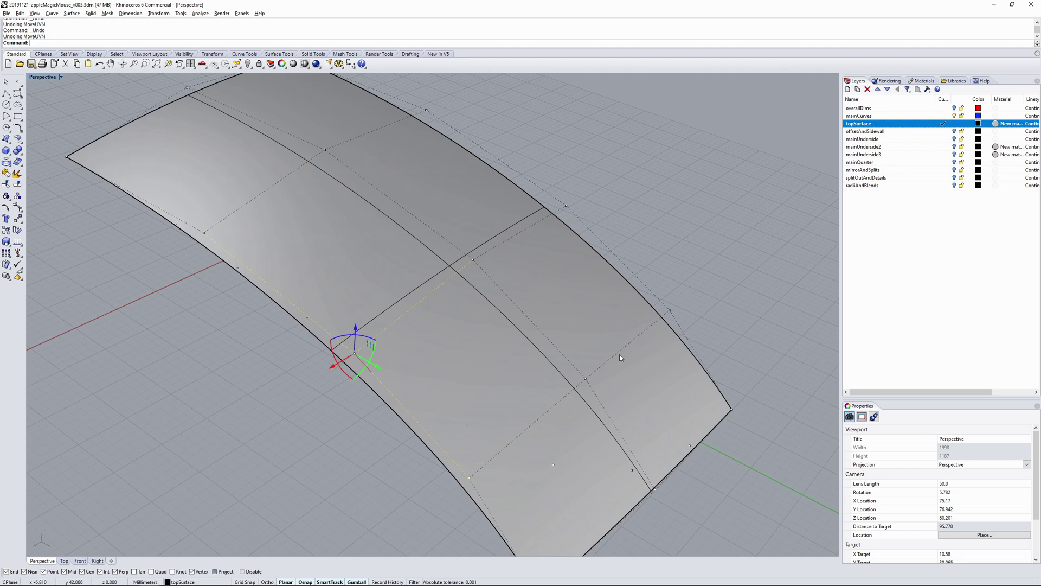
key(ctrl+z)
key(ctrl+z)
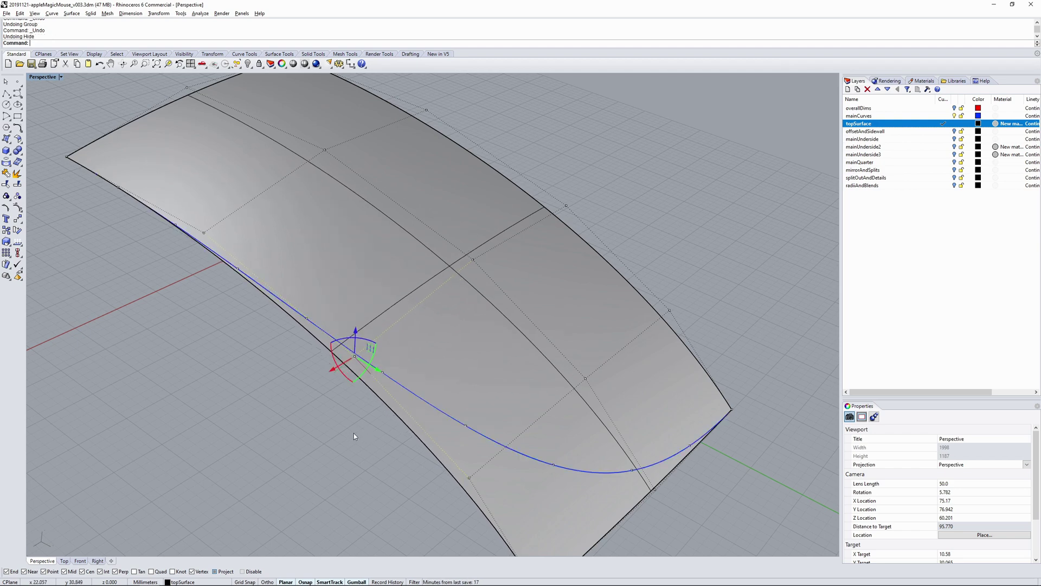
Run a Zebra stripe analysis on the top surface
shift+right_drag(354, 437, 380, 400)
key(Escape)
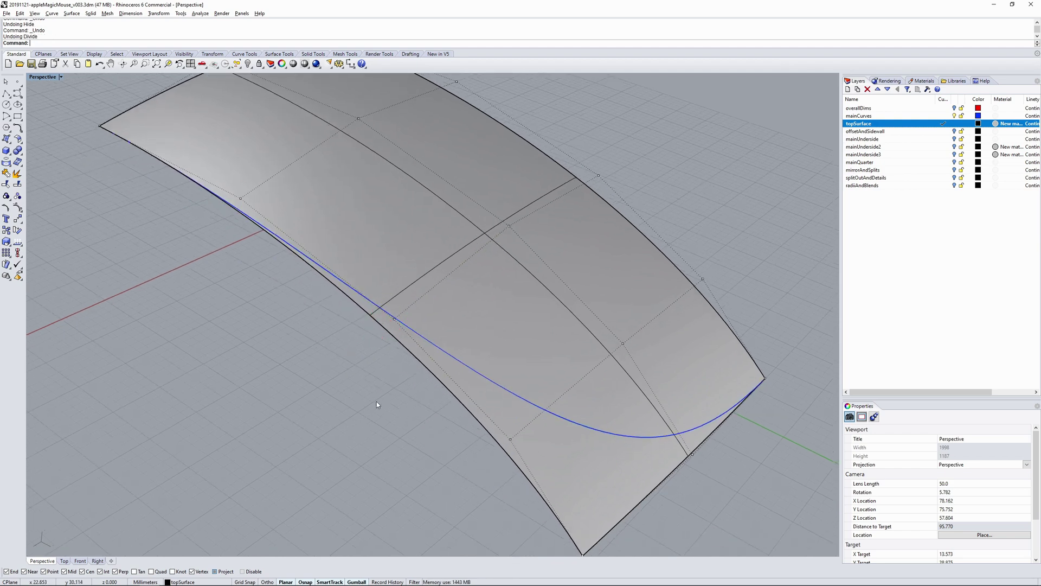
shift+right_drag(291, 147, 302, 185)
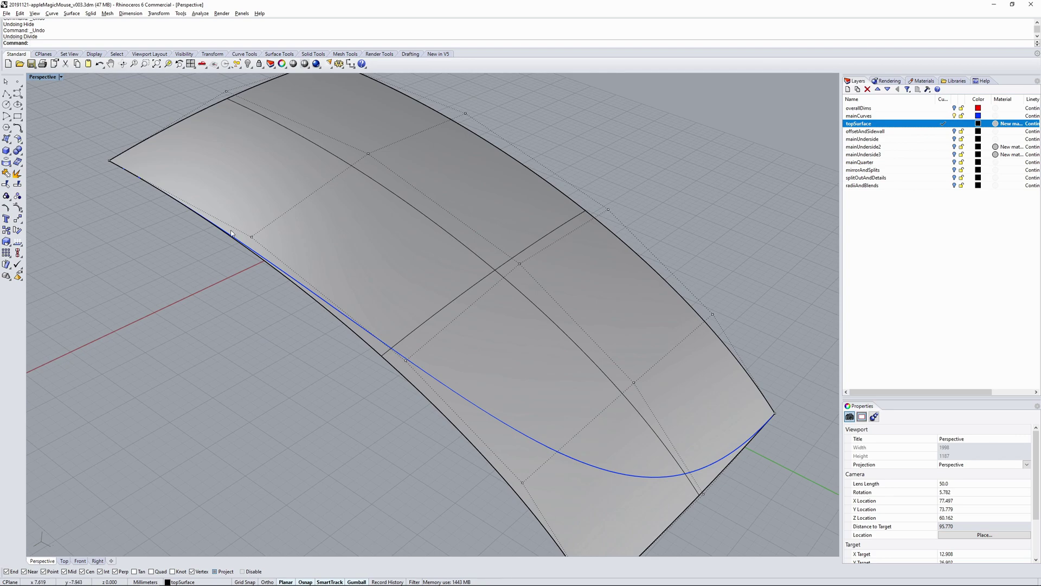
text(ZEBRA)
key(Return)
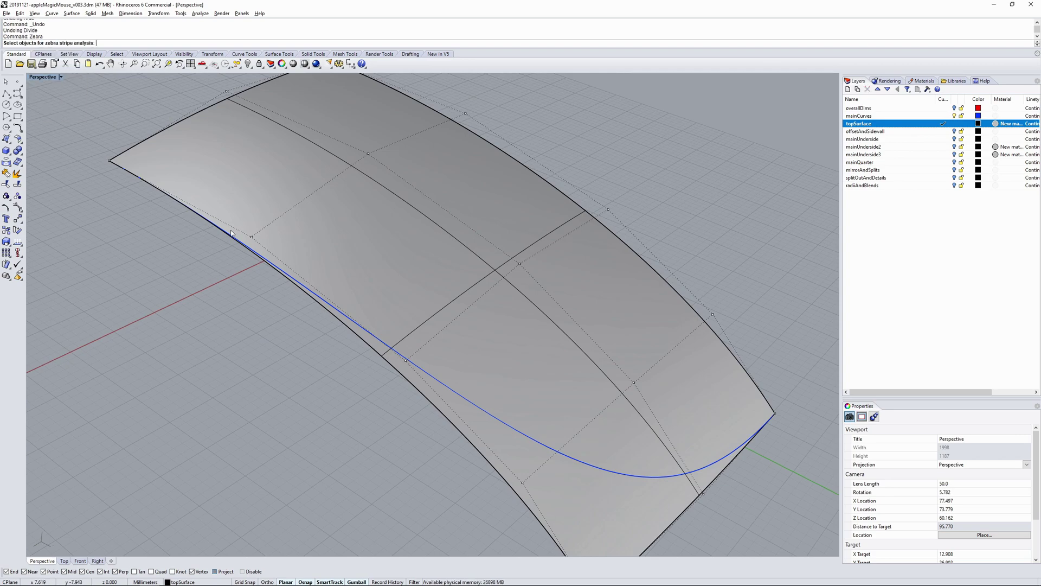
click(232, 234)
key(Return)
Select an interior control point of the top surface and examine the zebra stripes from several angles
right_drag(356, 185, 472, 269)
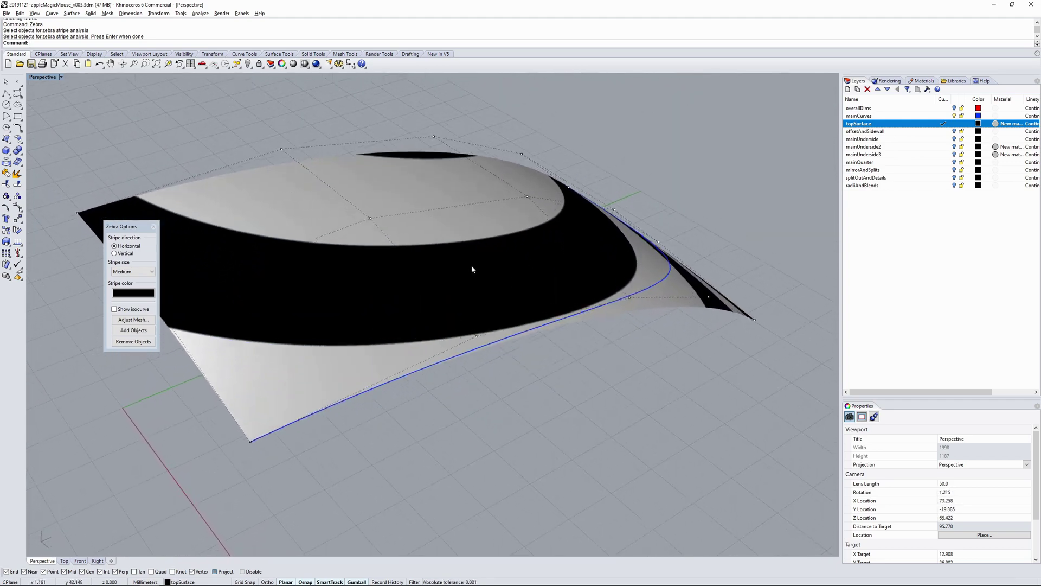
click(371, 220)
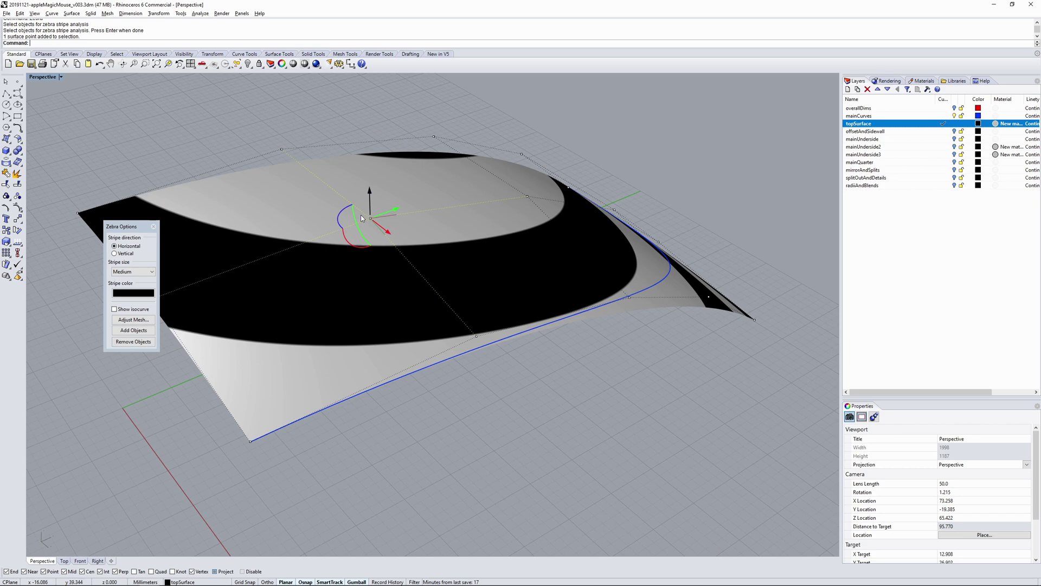
right_drag(364, 219, 536, 119)
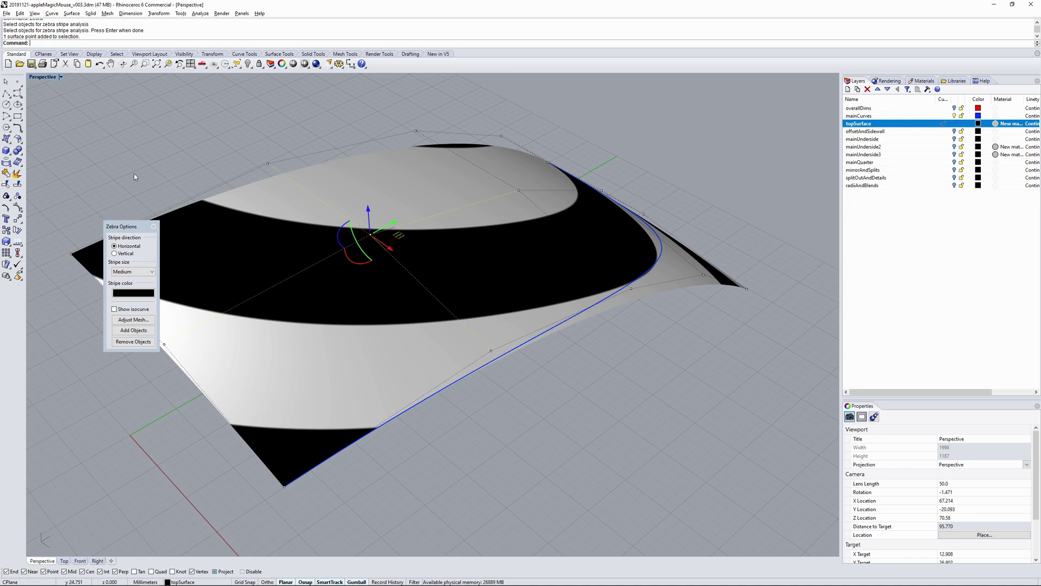
right_drag(135, 176, 175, 208)
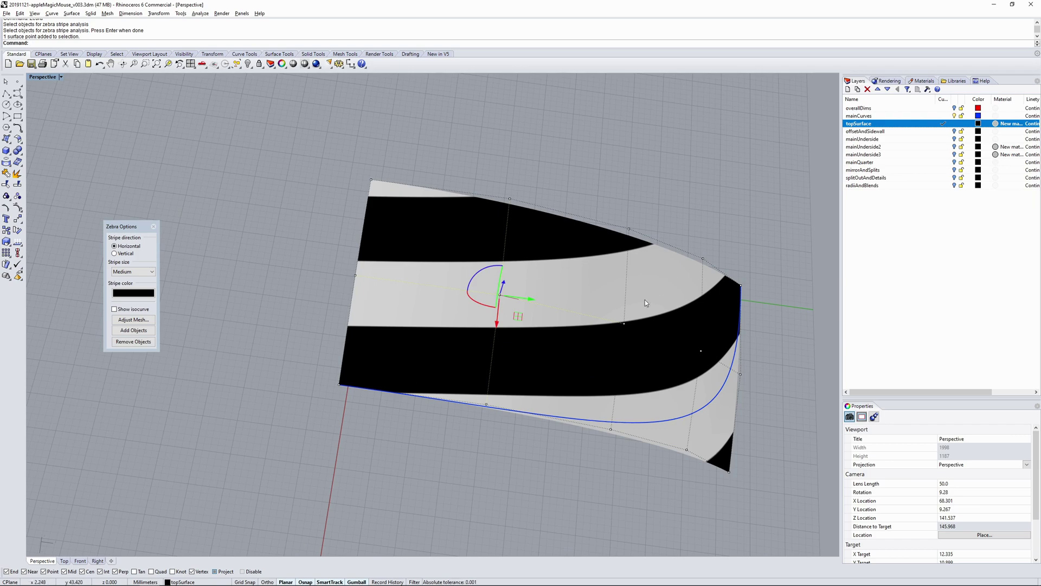
Close the Zebra analysis and turn off the top surface's control points
click(155, 226)
right_drag(337, 284, 580, 242)
key(F10)
key(F11)
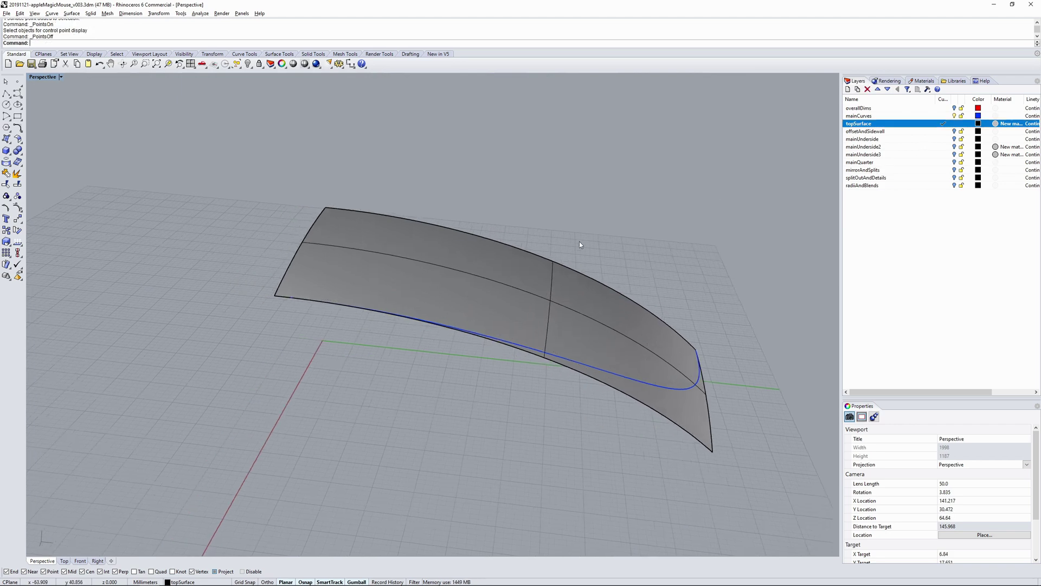
right_drag(593, 306, 494, 297)
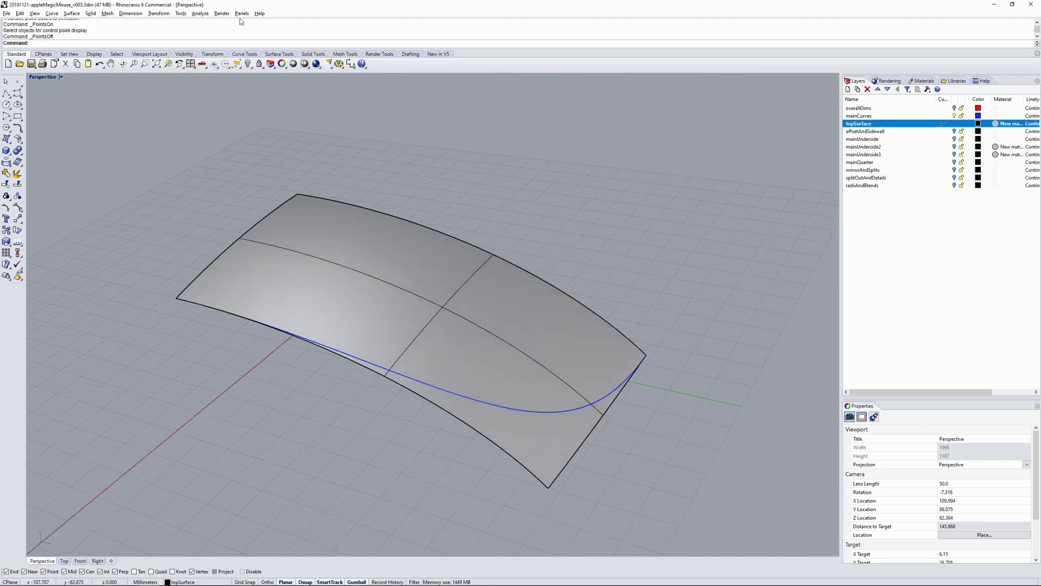
click(200, 13)
mouse_move(217, 40)
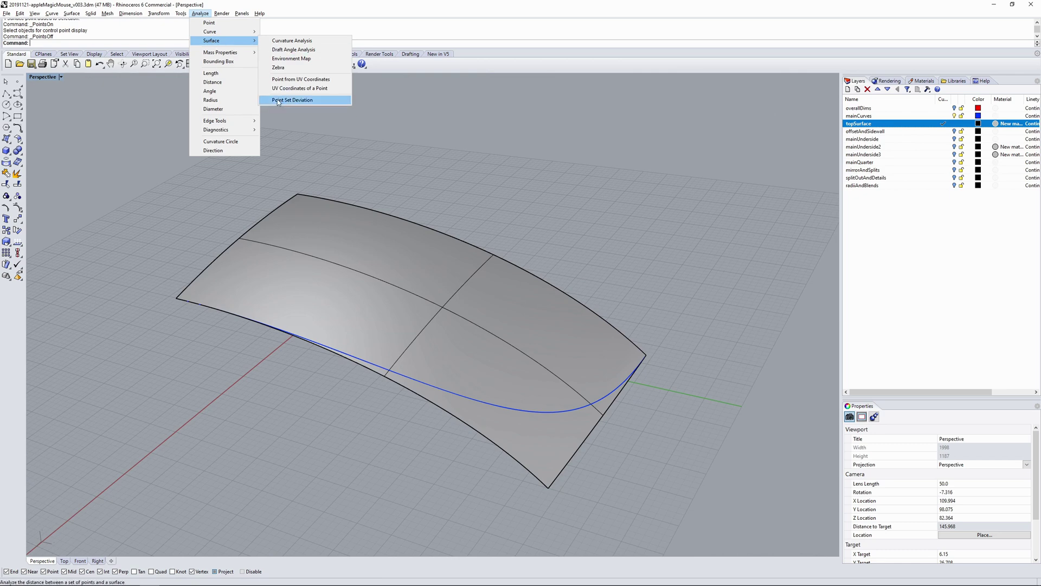
click(535, 197)
shift+right_drag(616, 224, 620, 215)
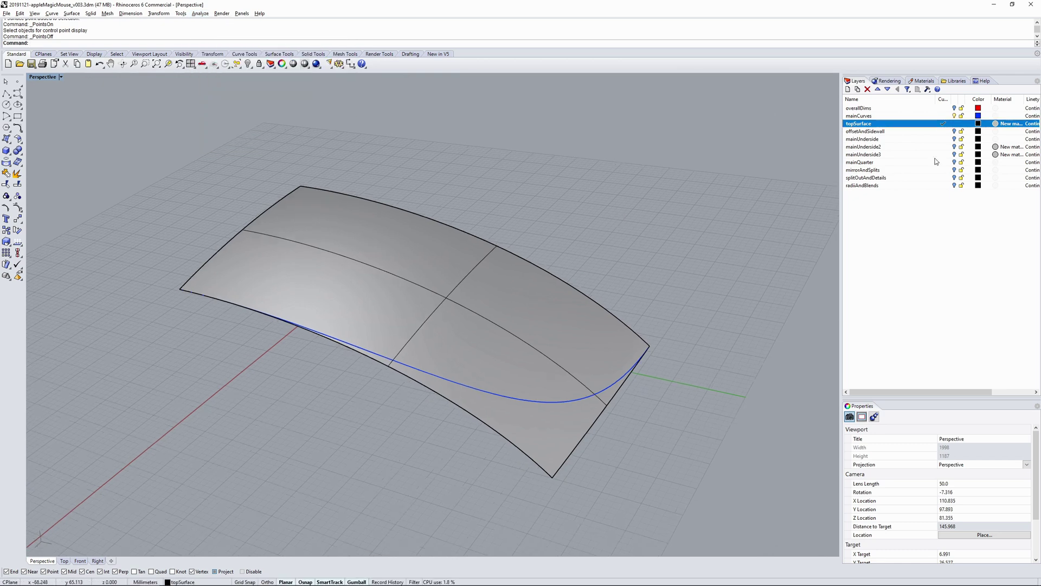
Make offsetAndSidewall the current layer, hide the topSurface and mainCurves layers, and view the offset surface with its sidewall
click(949, 132)
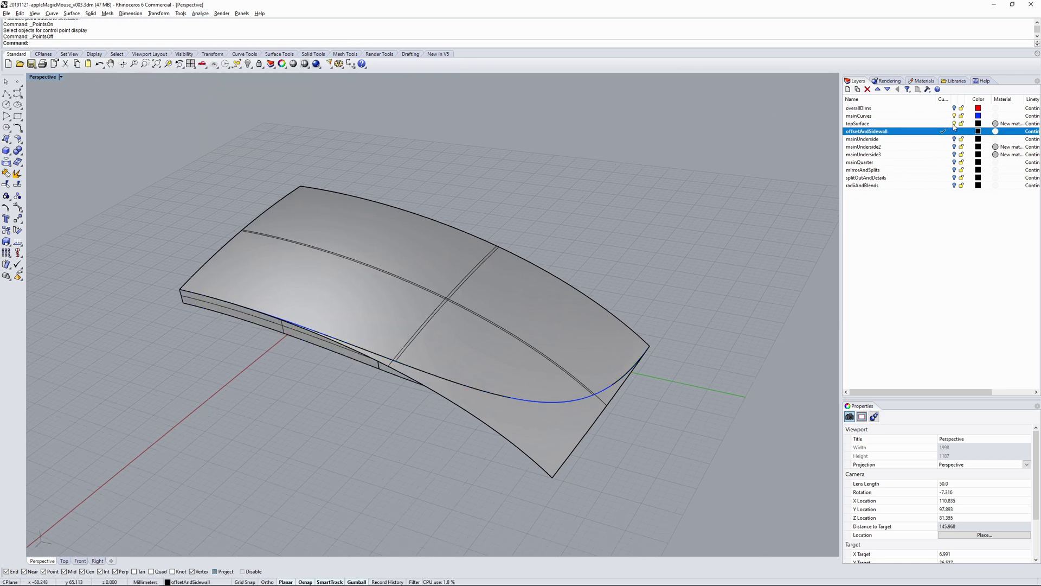
click(954, 124)
click(954, 116)
right_drag(494, 340, 508, 311)
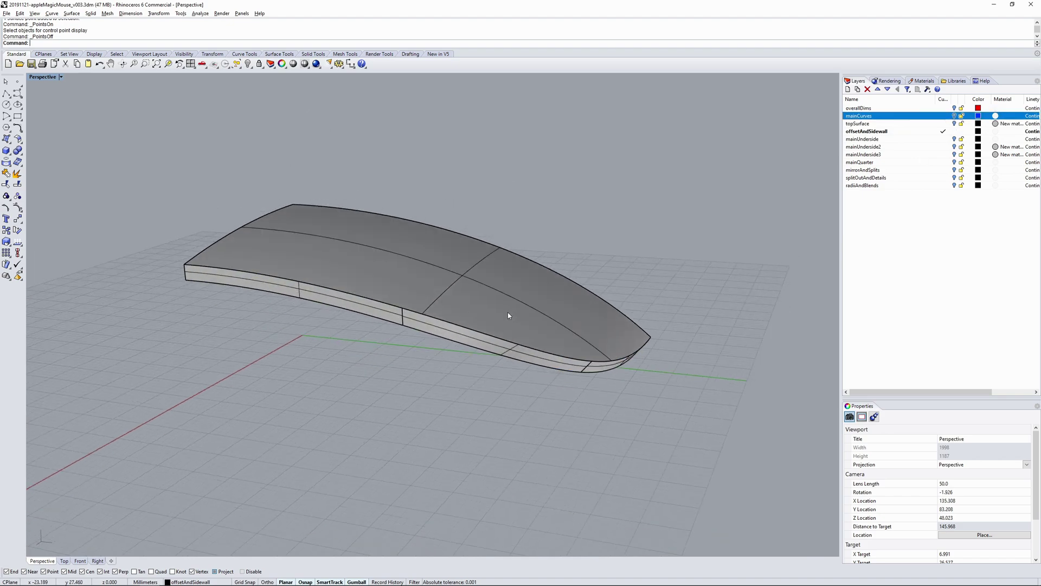
right_drag(652, 320, 407, 328)
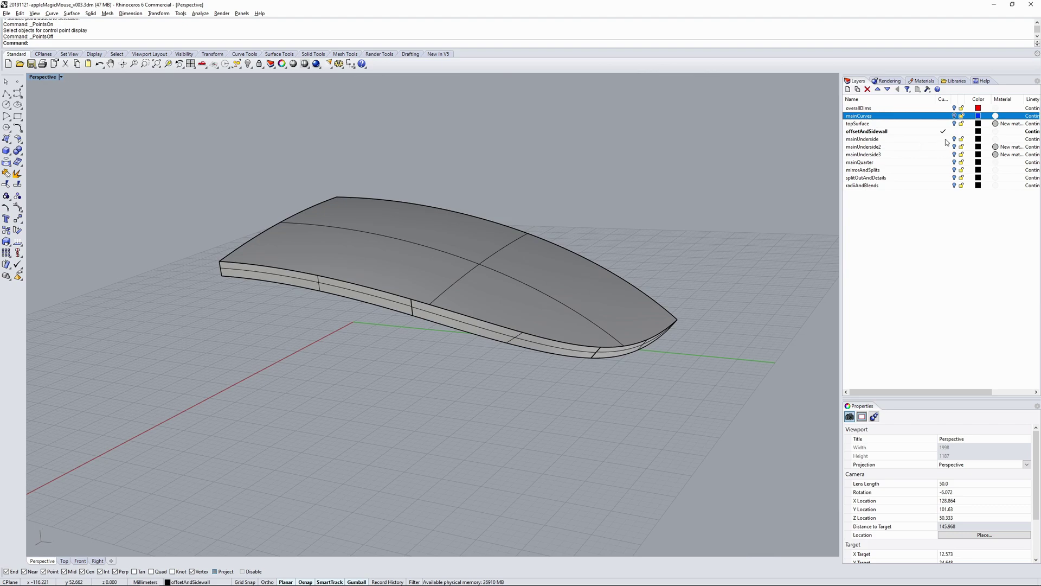
Make mainUnderside the current layer and hide the offsetAndSidewall layer
click(944, 139)
click(954, 131)
right_drag(477, 353, 467, 312)
Select the curved underside surface, inspect its control points from below, and turn them off
click(480, 313)
click(474, 365)
click(468, 311)
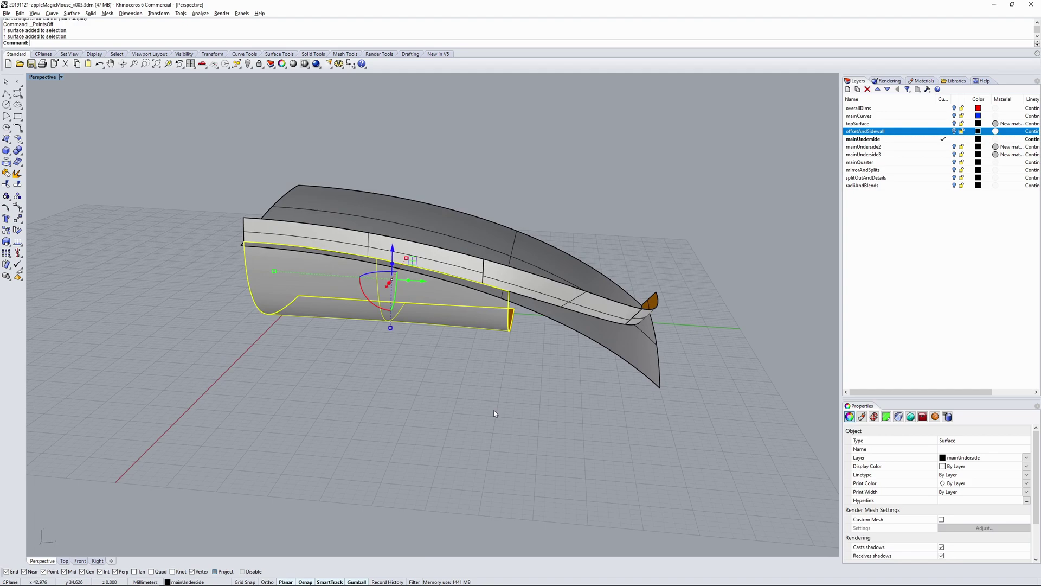
key(F10)
right_drag(494, 414, 665, 332)
key(F11)
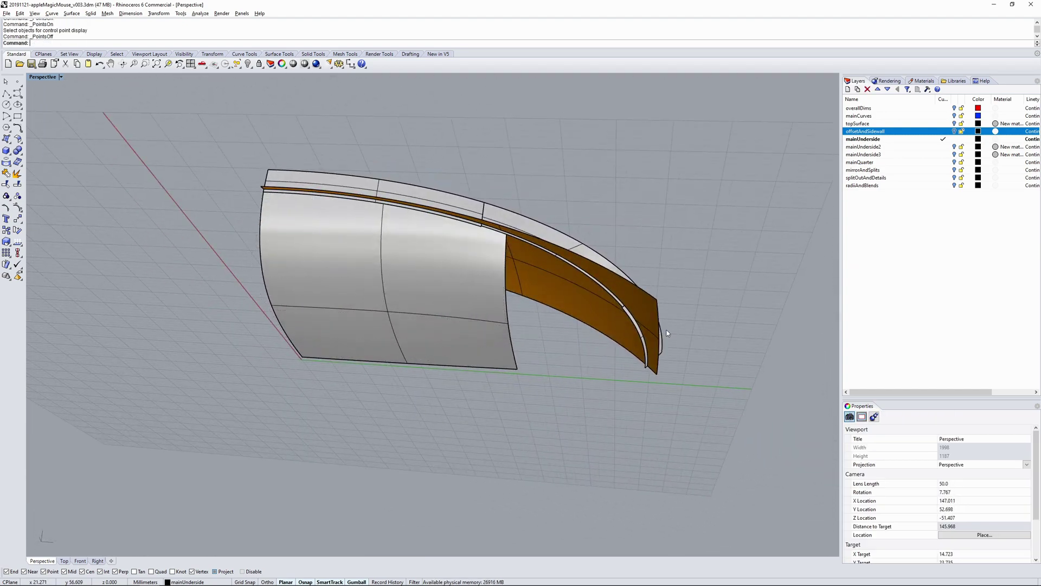
Make mainUnderside2 the current layer, hide mainUnderside, and inspect the underside polysurface
click(944, 147)
click(954, 139)
shift+right_drag(565, 296, 570, 318)
right_drag(570, 318, 482, 273)
click(535, 309)
click(567, 398)
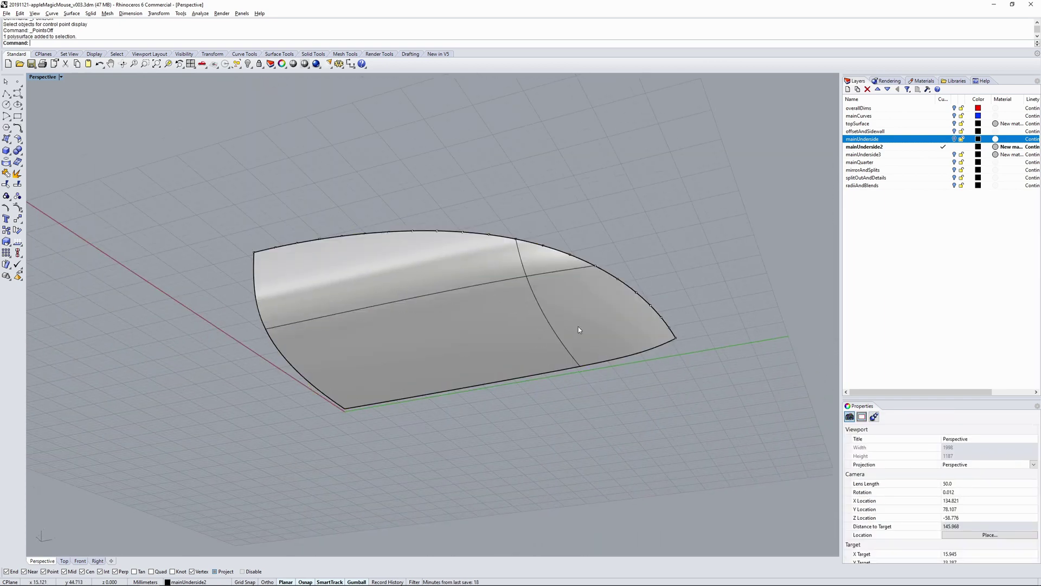
right_drag(579, 329, 560, 321)
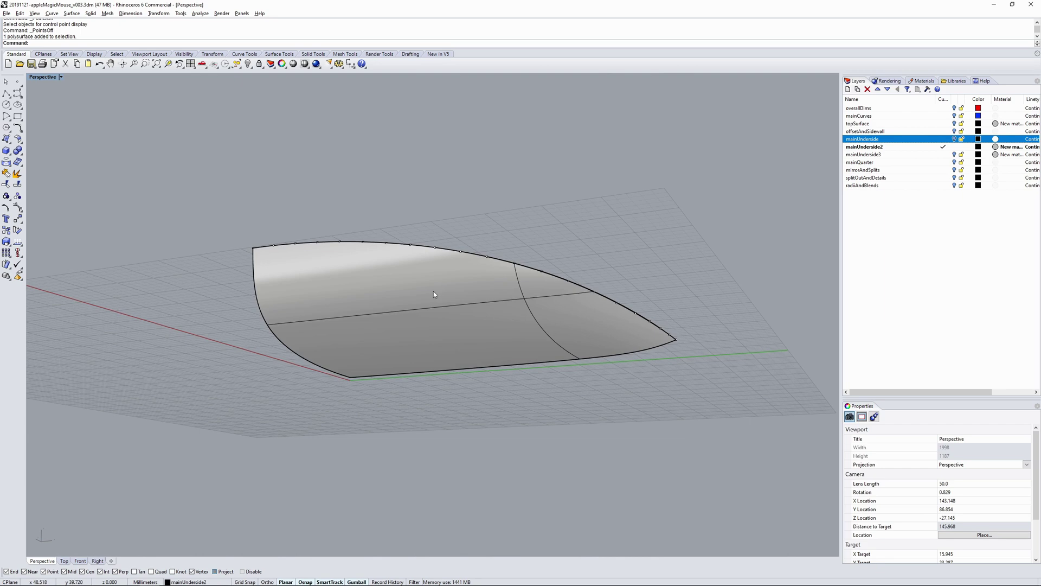
Examine the grouped points along the underside's upper edge by selecting Group02, and select the underside polysurface
right_drag(434, 295, 500, 266)
scroll(500, 266, up, 6)
click(513, 275)
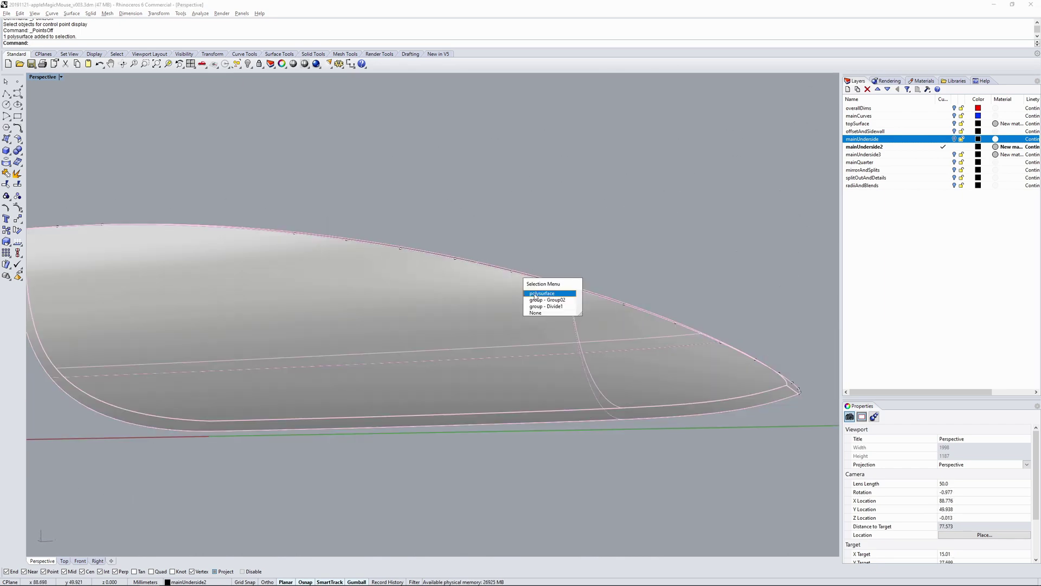
click(539, 300)
right_drag(571, 333, 595, 401)
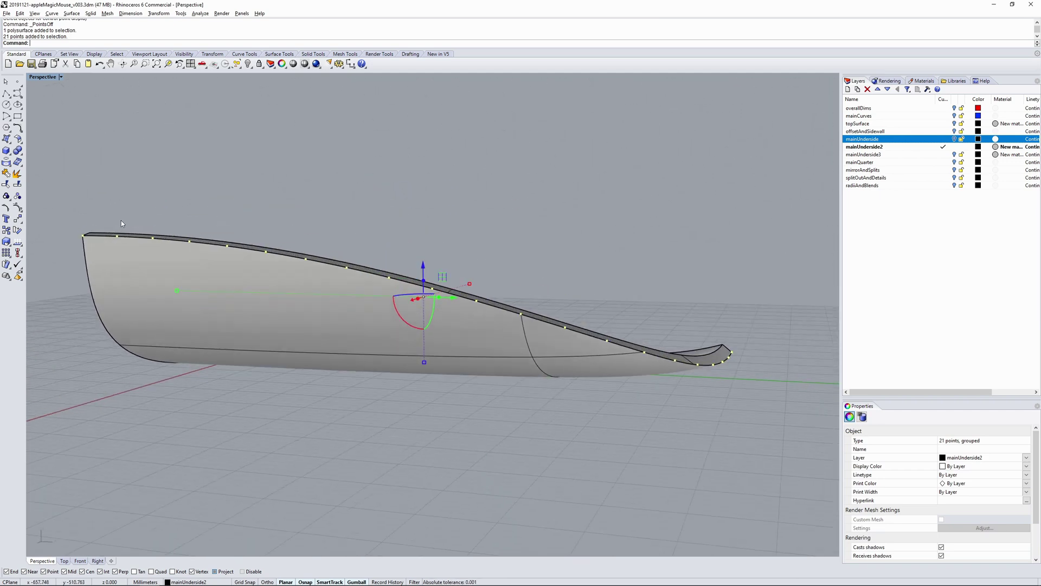
click(759, 284)
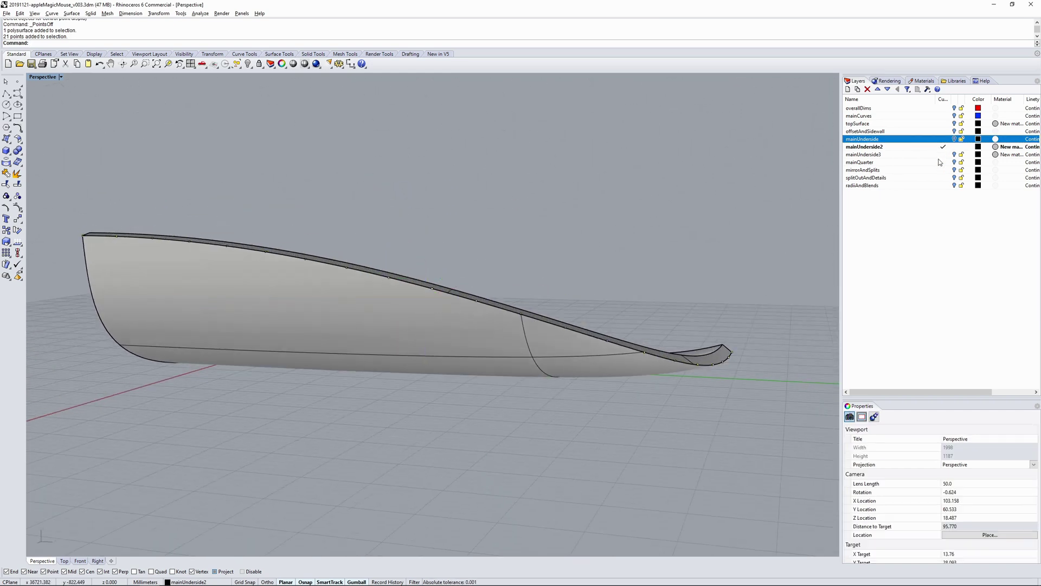
click(607, 363)
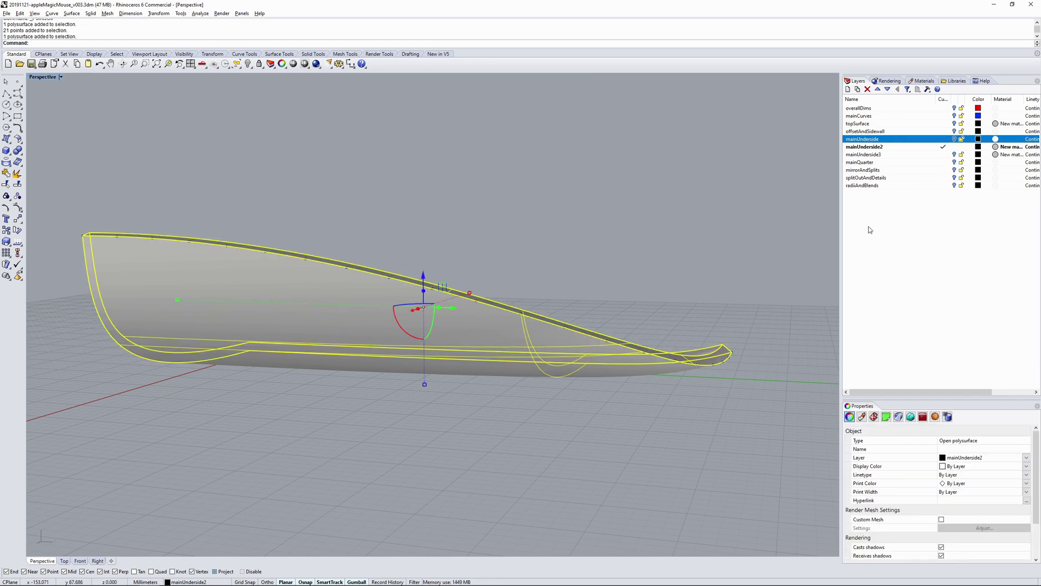
Make mainUnderside3 the current layer, hide mainUnderside2, and examine the surfaces from the front end
click(942, 154)
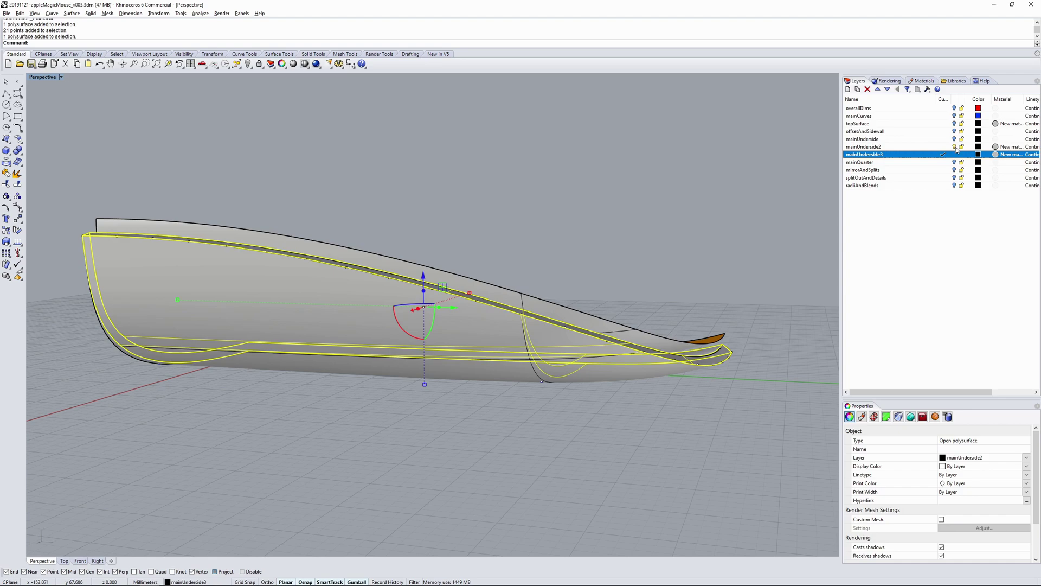
click(954, 147)
mouse_move(648, 291)
shift+right_down()
mouse_move(677, 267)
mouse_move(515, 284)
mouse_move(659, 277)
shift+right_up()
right_drag(659, 277, 389, 259)
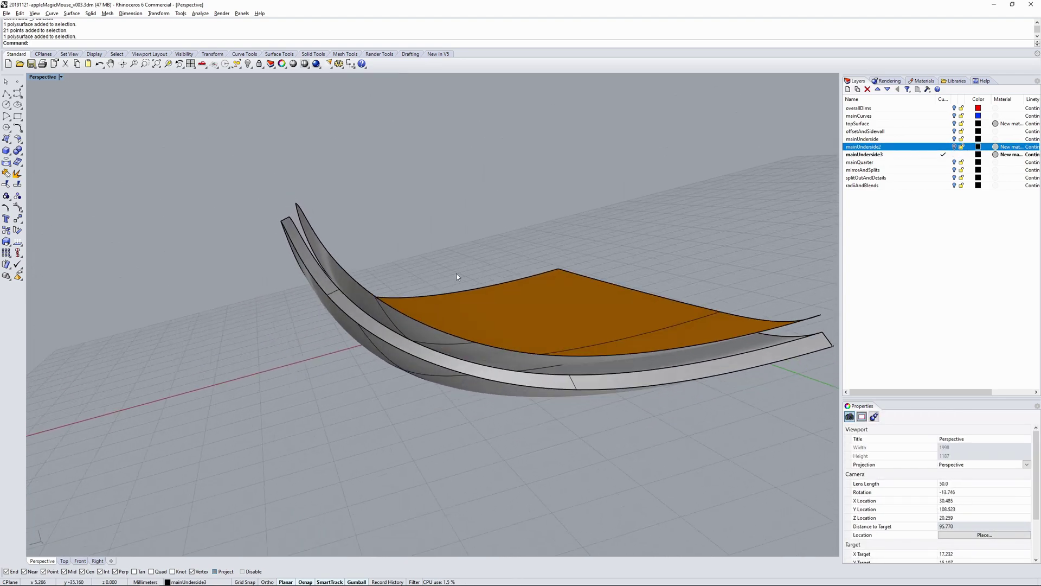
shift+right_drag(458, 276, 386, 251)
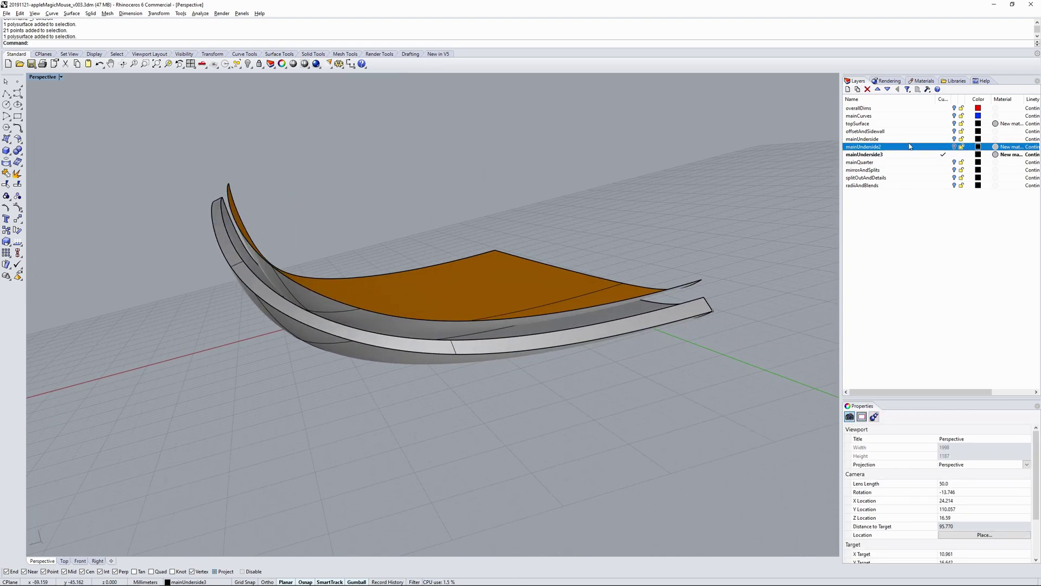
Make mainQuarter the current layer, hide mainUnderside3, and view the quarter model from the side
click(944, 163)
click(954, 155)
shift+right_drag(442, 317, 476, 306)
right_drag(476, 306, 483, 250)
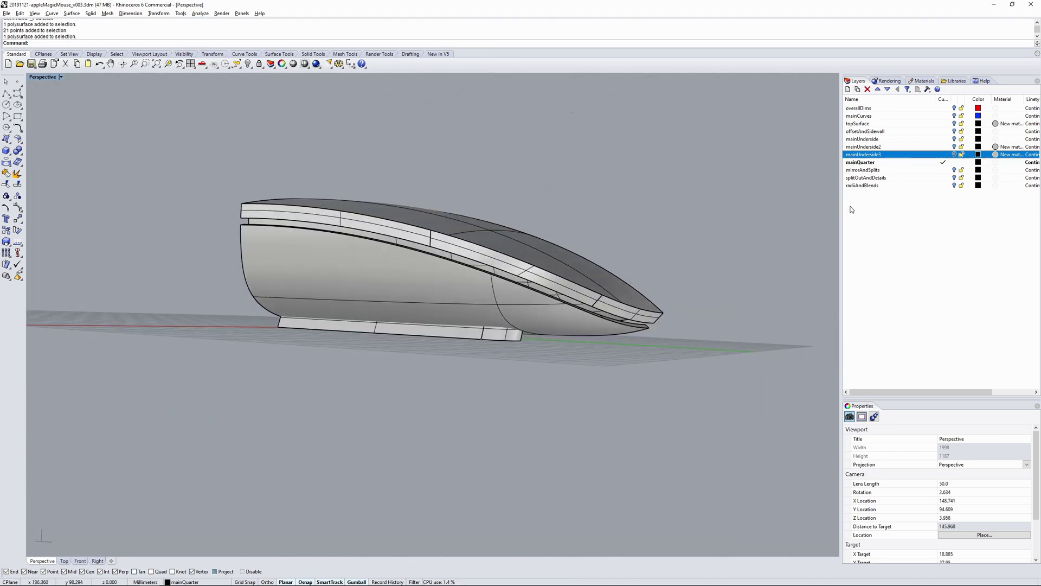
Make mirrorAndSplits the current layer, hide mainQuarter, and inspect the sensor and Apple logo cutting surfaces on the underside
click(943, 170)
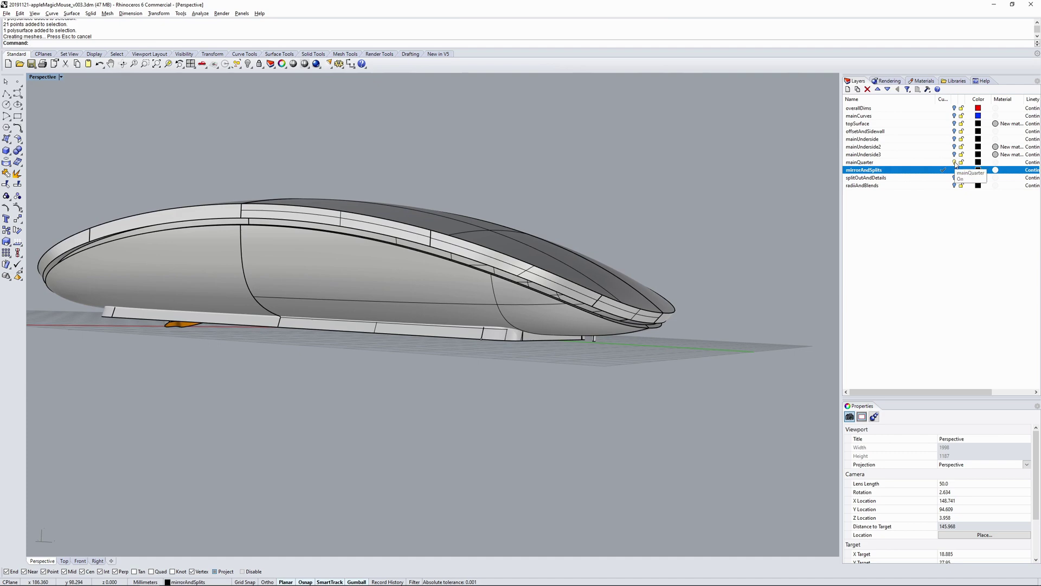
click(954, 162)
shift+right_drag(520, 279, 393, 200)
shift+right_drag(423, 250, 406, 209)
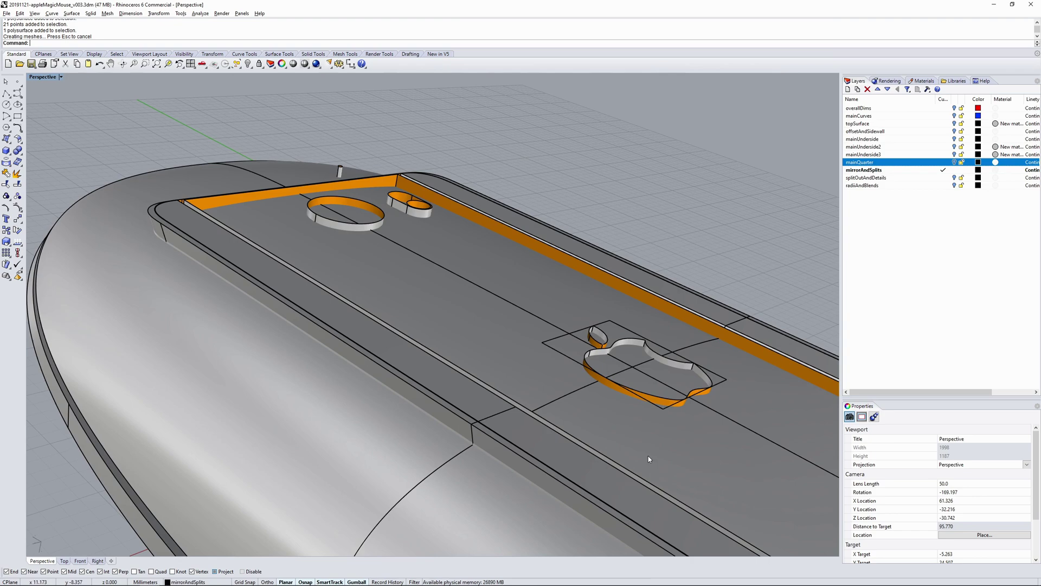
right_drag(649, 459, 434, 228)
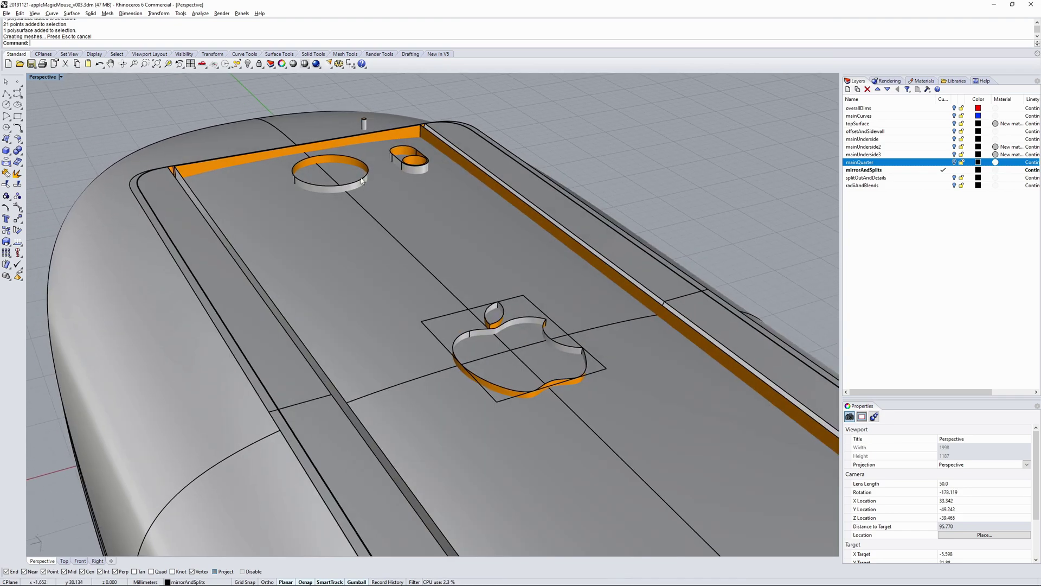
right_drag(373, 187, 678, 217)
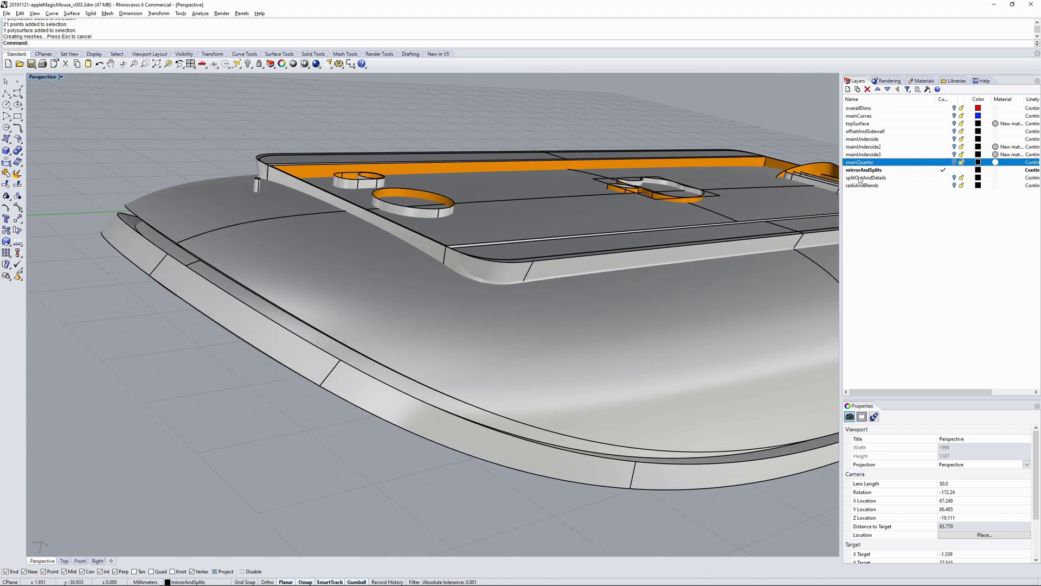
Make splitOutAndDetails the current layer, hide mirrorAndSplits, and view the split underside details
click(945, 177)
click(955, 170)
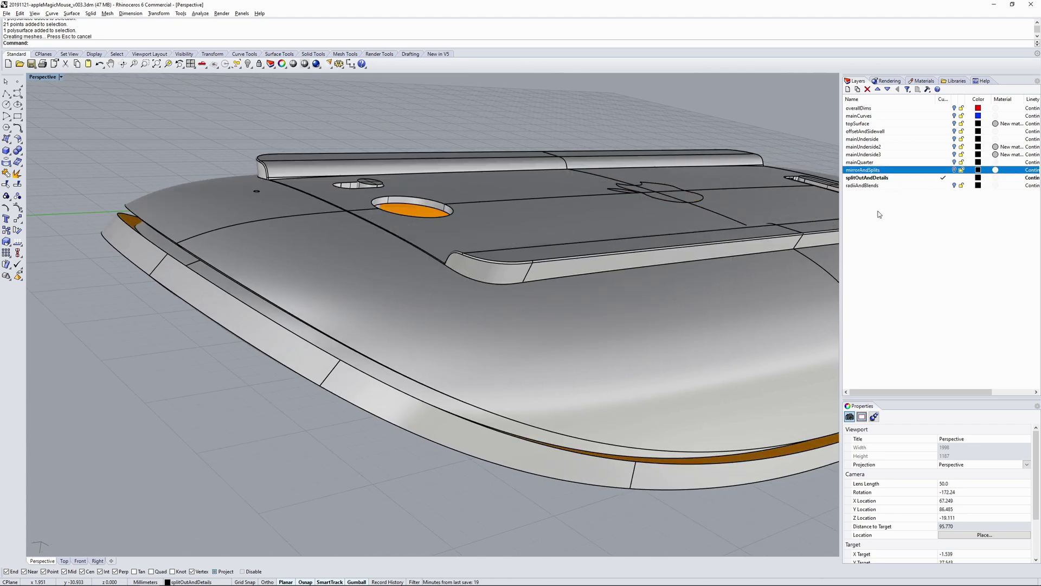
shift+right_drag(565, 212, 597, 222)
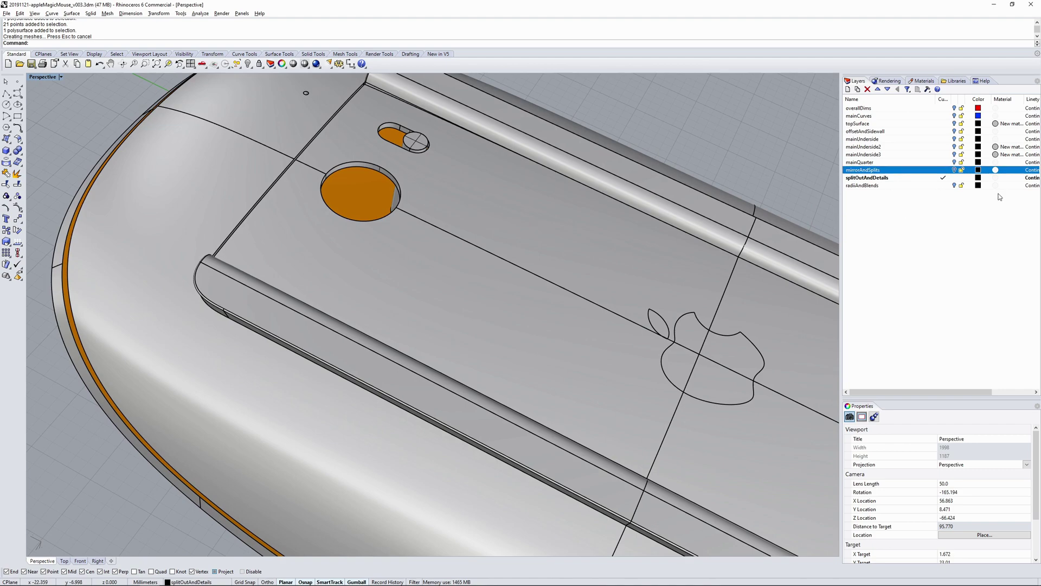
Make radiiAndBlends the current layer and hide the splitOutAndDetails layer
click(946, 185)
click(922, 178)
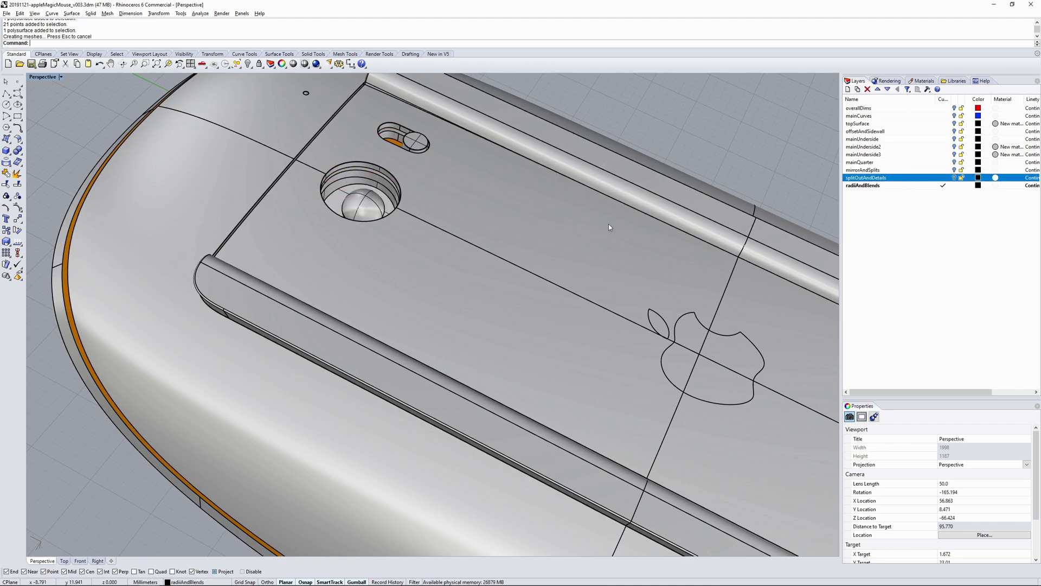
right_drag(608, 224, 546, 229)
Switch the viewport to Rendered display and run a Zebra analysis on all visible objects of the mouse
scroll(469, 265, down, 6)
middle_click(475, 216)
click(452, 223)
key(ctrl+a)
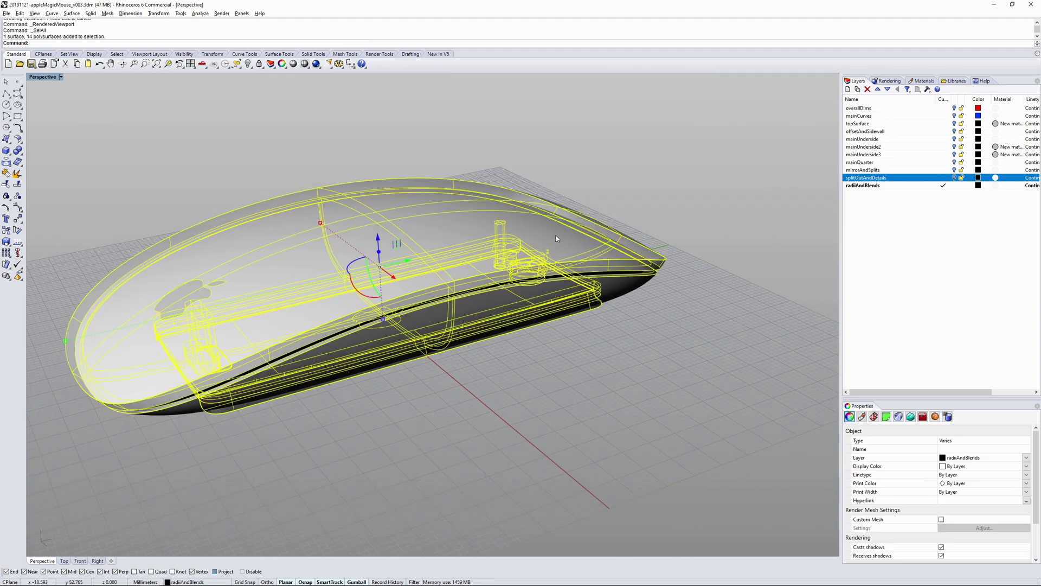
key(Return)
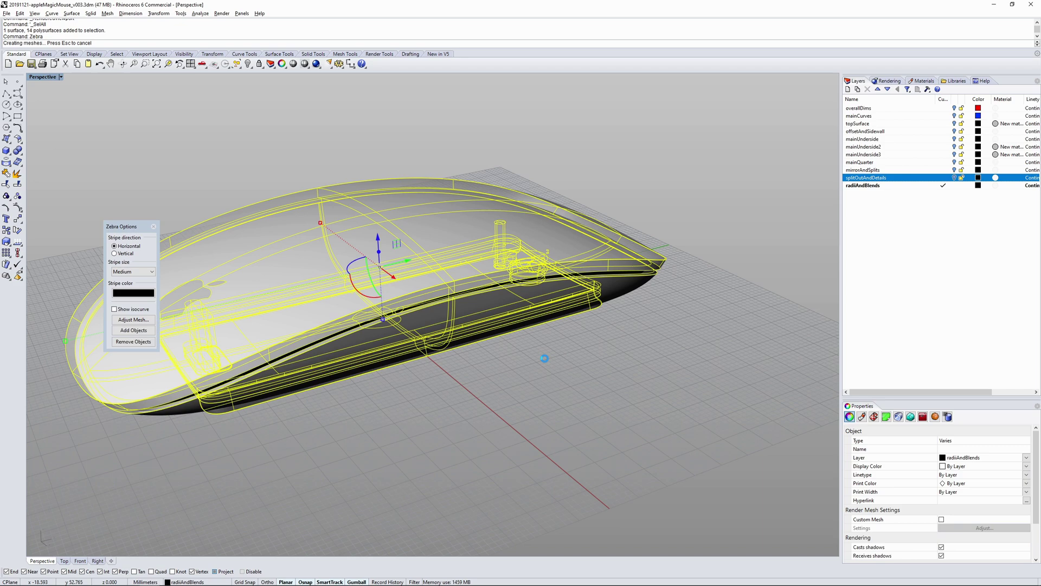
Deselect the mouse objects and switch the Perspective viewport to Shaded display to view the Zebra stripes on the underside
key(Escape)
shift+right_drag(421, 346, 493, 330)
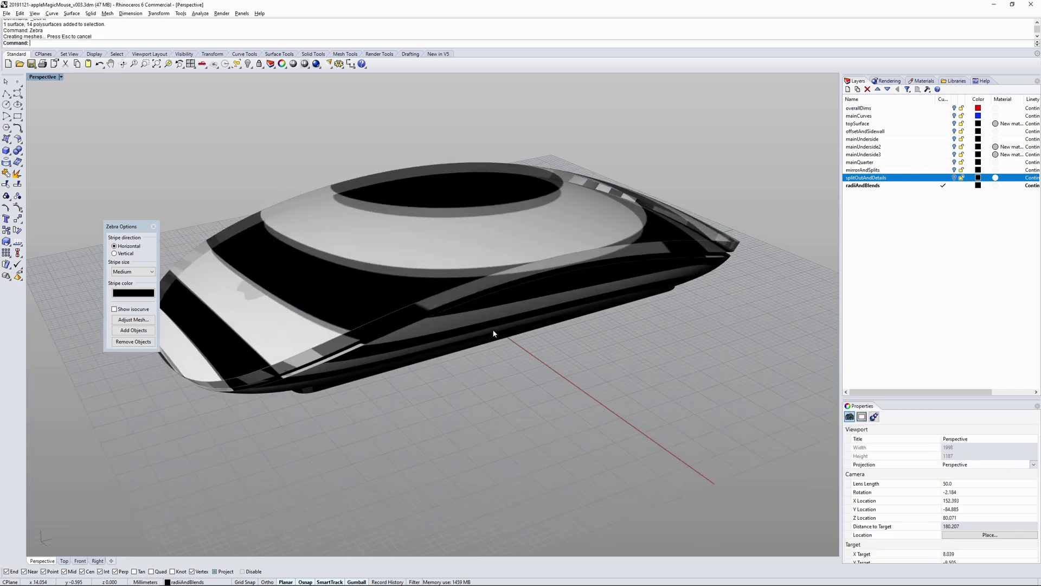
middle_click(493, 332)
click(511, 326)
mouse_move(511, 366)
right_down()
mouse_move(477, 212)
mouse_move(494, 284)
mouse_move(481, 272)
mouse_move(482, 342)
mouse_move(520, 362)
right_up()
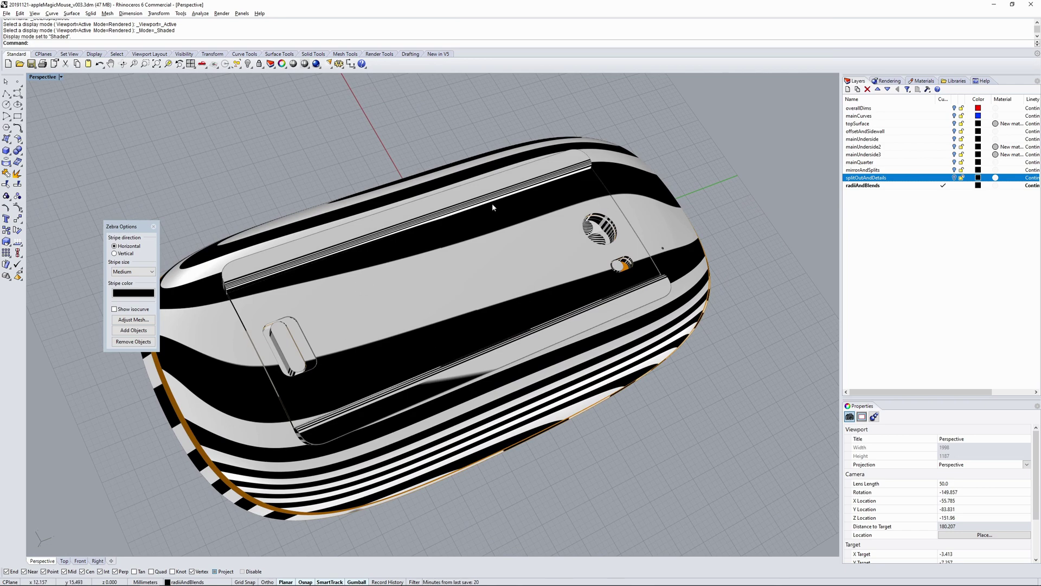
Inspect the Zebra stripes across the underside and side edges of the mouse, and end the Zebra analysis
right_drag(290, 375, 473, 306)
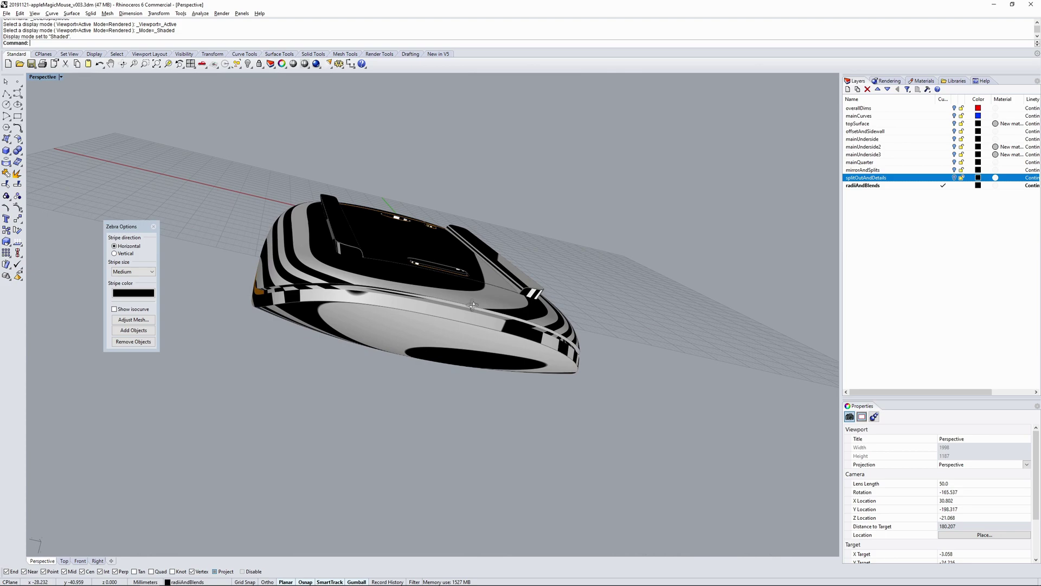
right_drag(292, 203, 222, 252)
right_drag(347, 351, 254, 259)
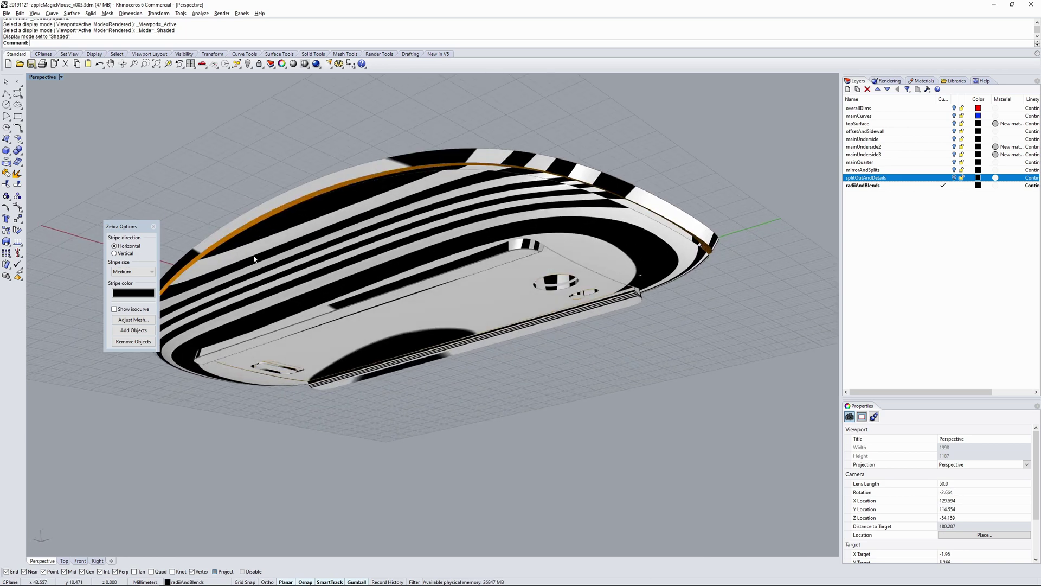
click(154, 227)
right_drag(206, 208, 440, 331)
Switch to Windows Photo Viewer and view the mouse's elevations render followed by the three-quarter render
key(alt+Tab)
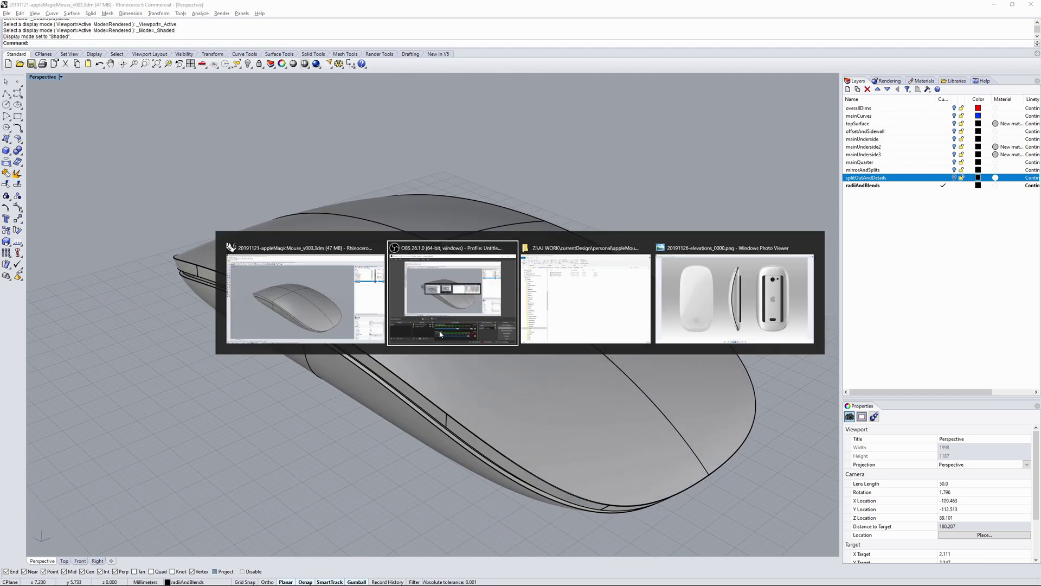
alt+click(712, 304)
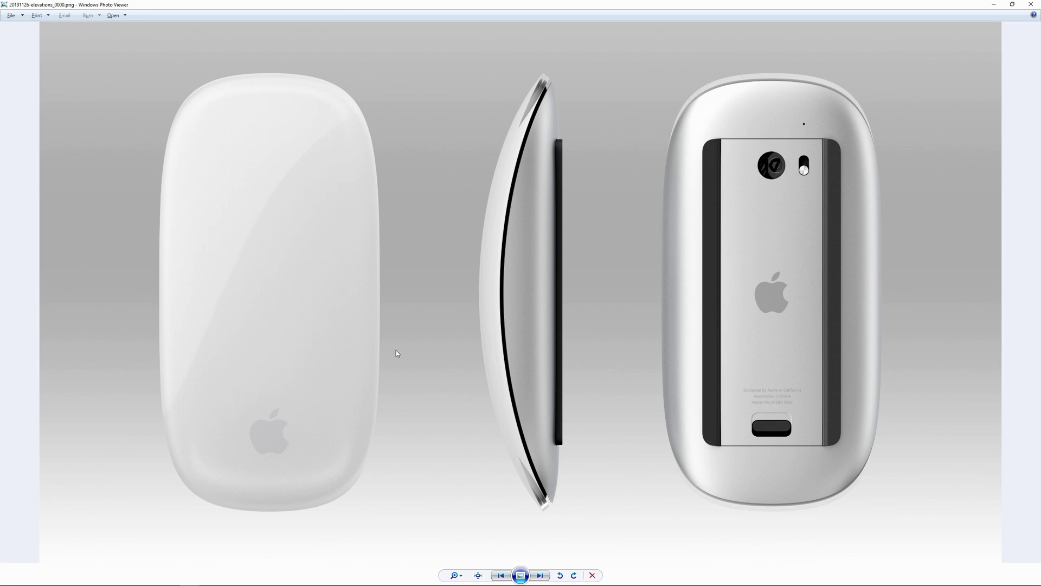
click(540, 575)
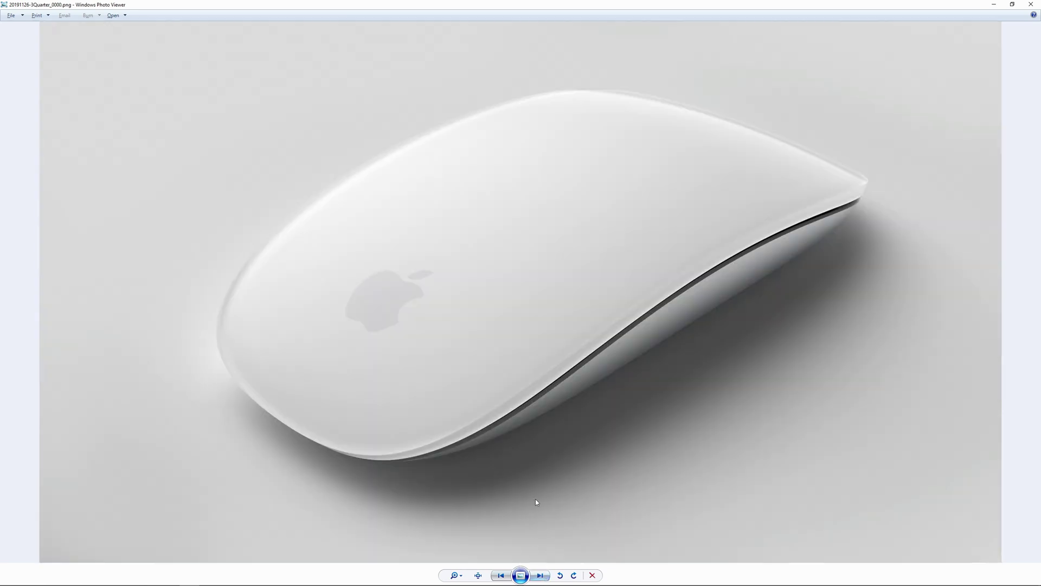